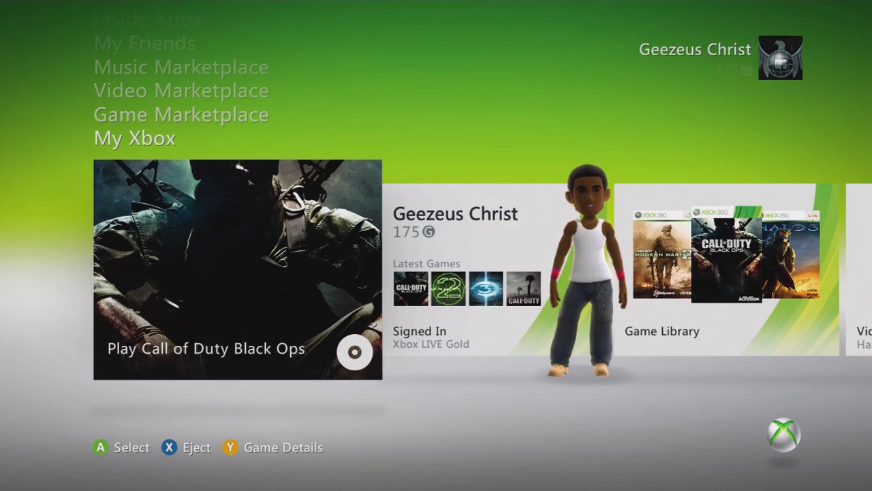
Step: Configure the USB Storage Device as an Xbox Memory Unit from System Settings > Memory
{"action": "key", "text": "Right"}
{"action": "key", "text": "Right"}
{"action": "key", "text": "Right"}
{"action": "key", "text": "Right"}
{"action": "key", "text": "Right"}
{"action": "key", "text": "Right"}
{"action": "key", "text": "Right"}
{"action": "key", "text": "Right"}
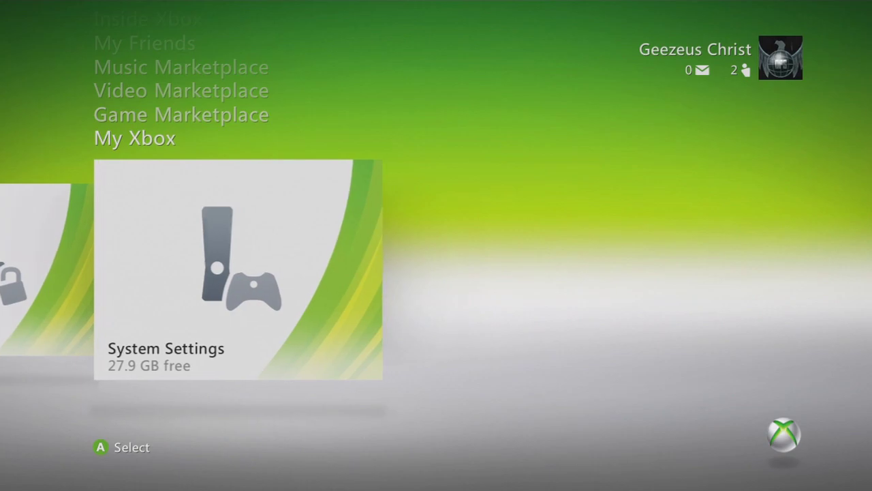
{"action": "key", "text": "Return"}
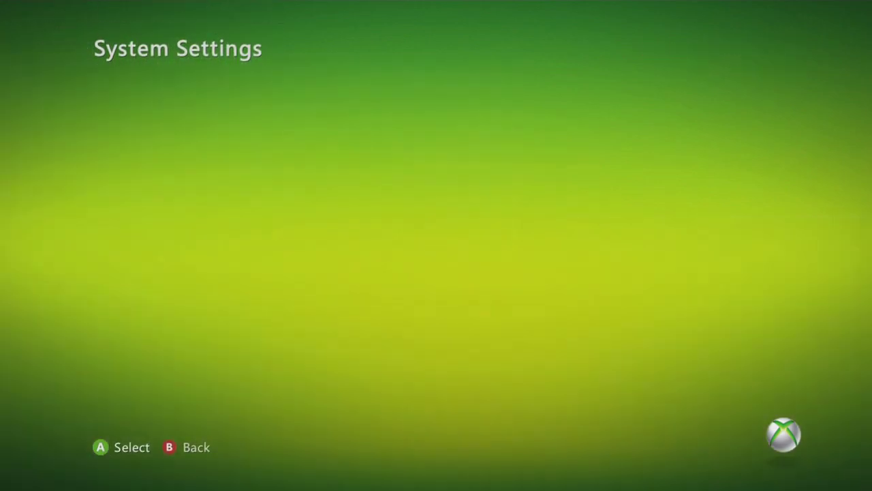
{"action": "key", "text": "Down"}
{"action": "key", "text": "Down"}
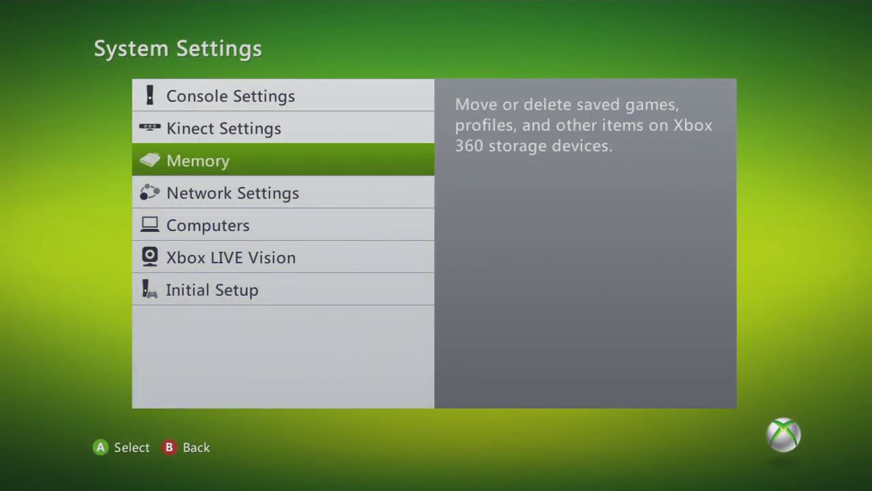
{"action": "key", "text": "Return"}
{"action": "key", "text": "Down"}
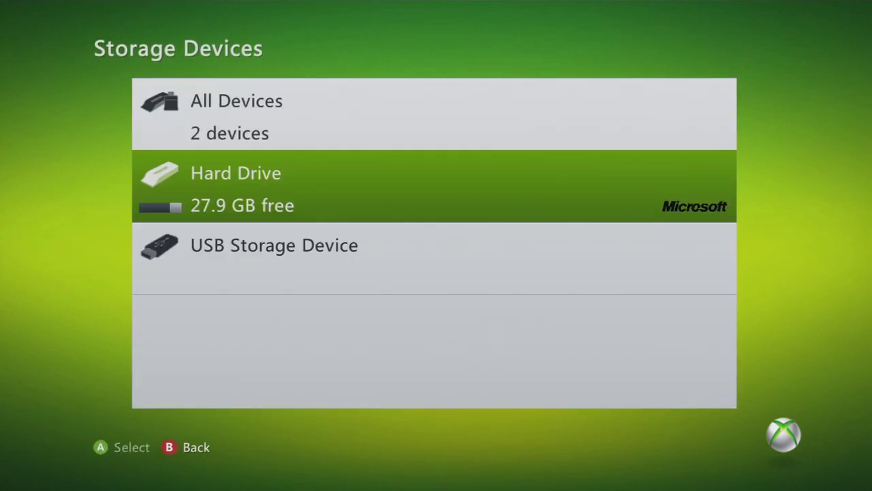
{"action": "key", "text": "Down"}
{"action": "key", "text": "Return"}
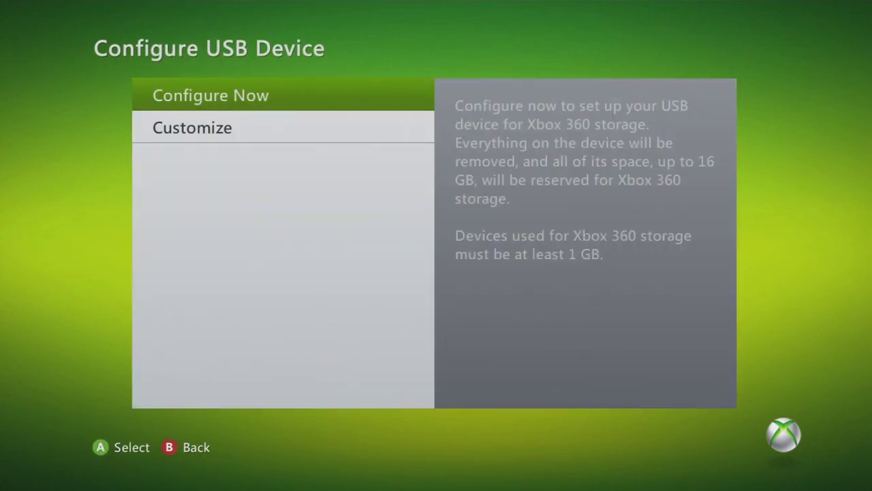
{"action": "key", "text": "Return"}
{"action": "key", "text": "Up"}
{"action": "key", "text": "Return"}
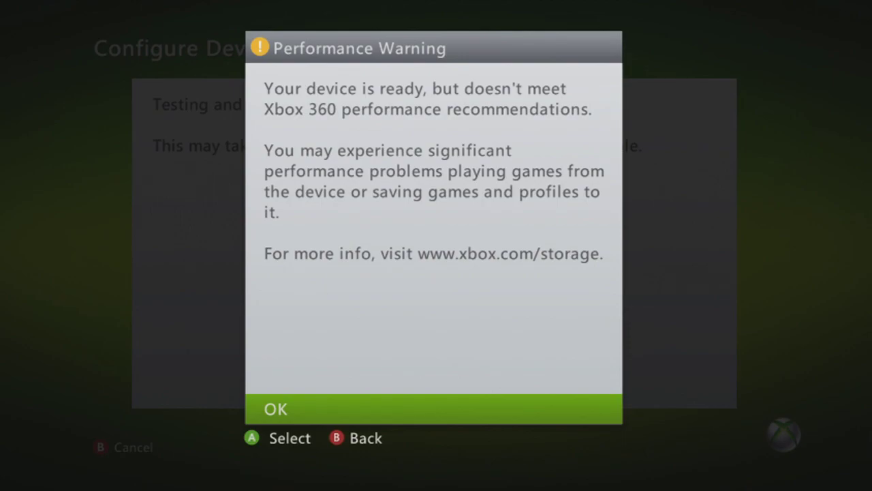
{"action": "key", "text": "Return"}
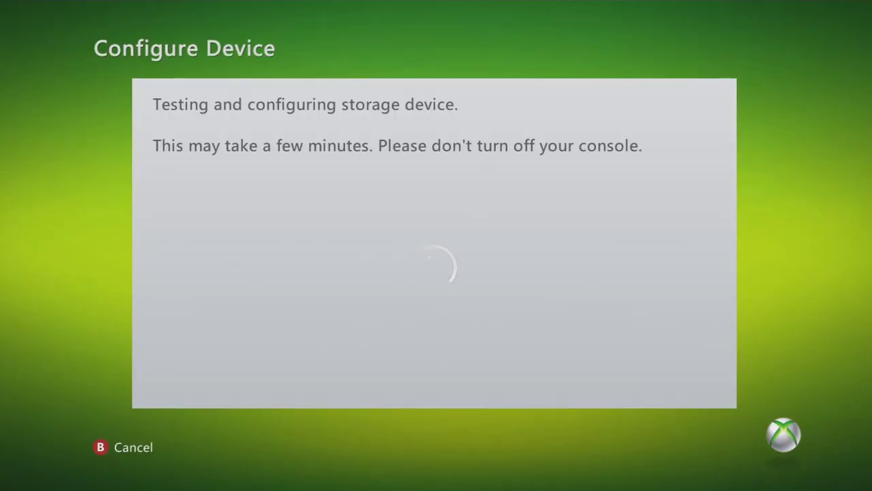
Step: Check the new Memory Unit shows 1.3 GB free with empty categories, then return to My Xbox
{"action": "key", "text": "Down"}
{"action": "key", "text": "Up"}
{"action": "key", "text": "Down"}
{"action": "key", "text": "Up"}
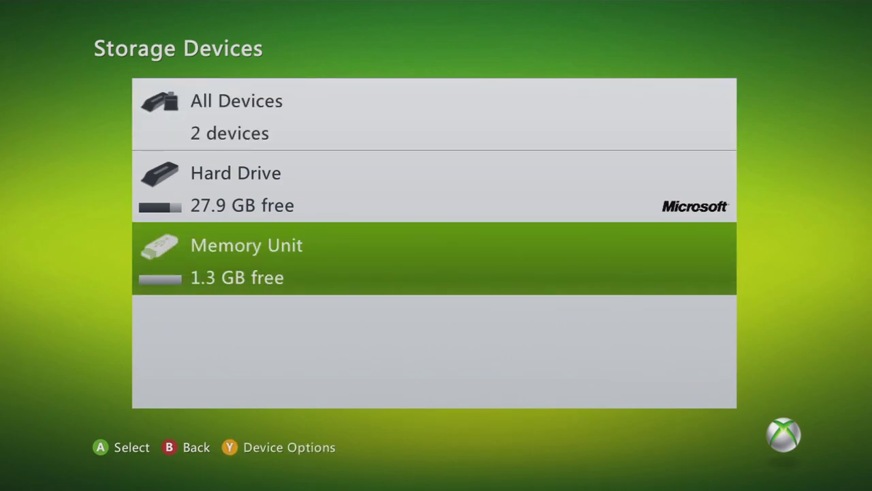
{"action": "key", "text": "Return"}
{"action": "key", "text": "Down"}
{"action": "key", "text": "Up"}
{"action": "key", "text": "Down"}
{"action": "key", "text": "Up"}
{"action": "key", "text": "Escape"}
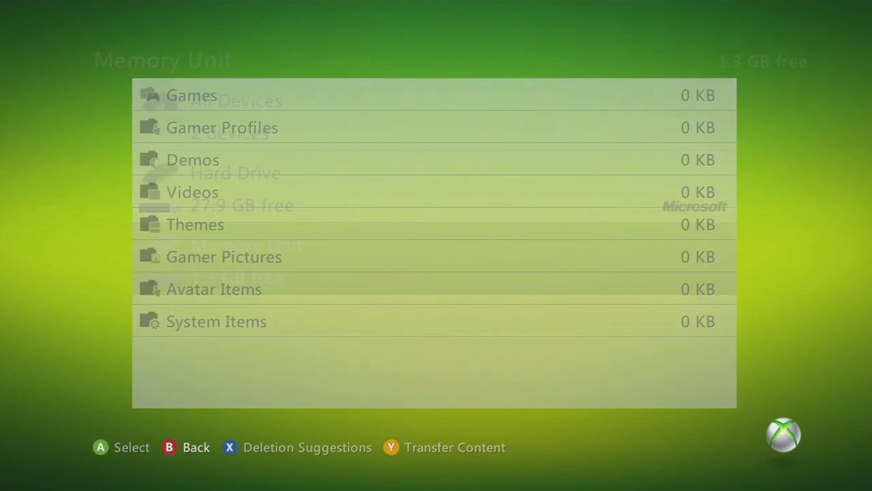
{"action": "key", "text": "Escape"}
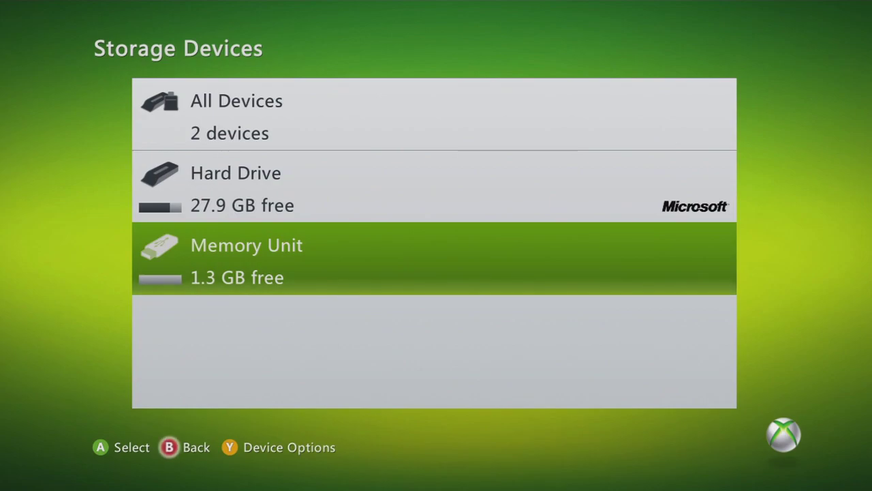
{"action": "key", "text": "Escape"}
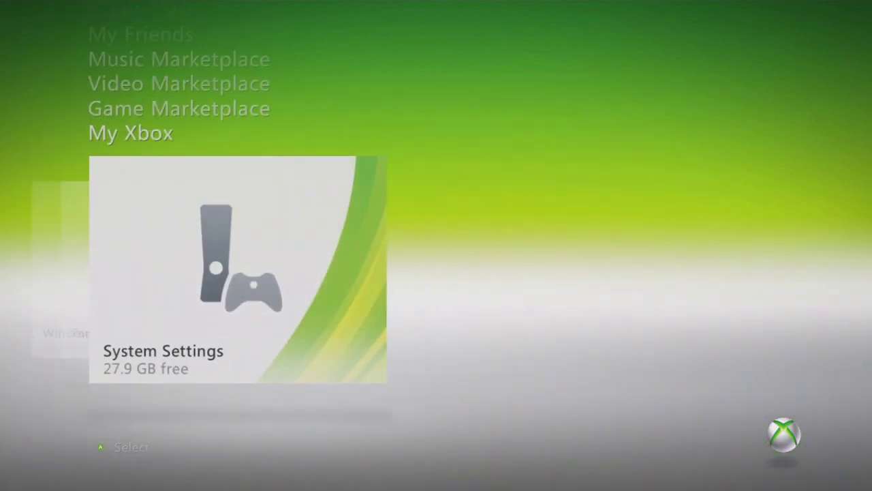
Step: Sign out through the Guide and start a new profile stored on the Memory Unit
{"action": "key", "text": "Left"}
{"action": "key", "text": "Left"}
{"action": "key", "text": "Left"}
{"action": "key", "text": "Left"}
{"action": "key", "text": "Left"}
{"action": "key", "text": "Left"}
{"action": "key", "text": "Left"}
{"action": "key", "text": "Left"}
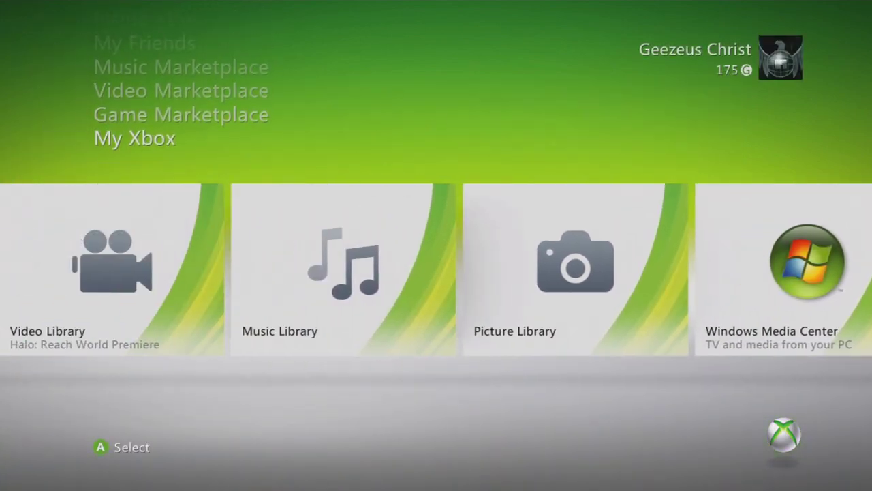
{"action": "key", "text": "super"}
{"action": "key", "text": "x"}
{"action": "key", "text": "Return"}
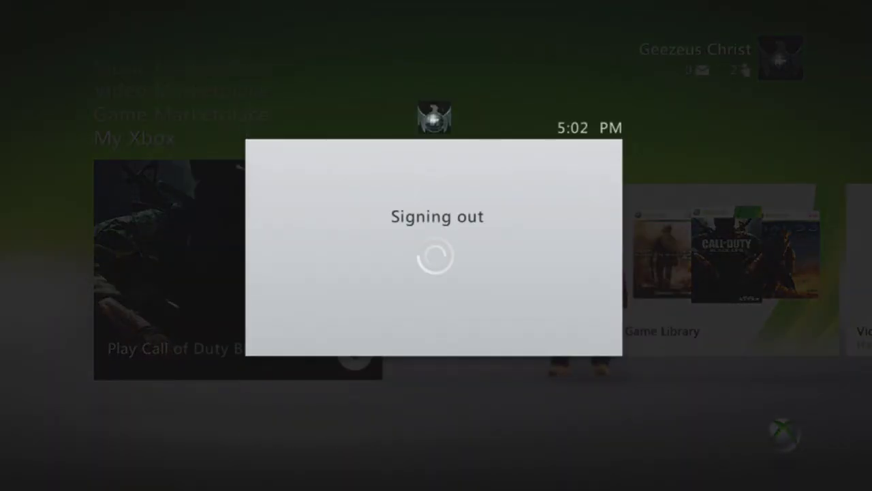
{"action": "key", "text": "Down"}
{"action": "key", "text": "Down"}
{"action": "key", "text": "Down"}
{"action": "key", "text": "Up"}
{"action": "key", "text": "Return"}
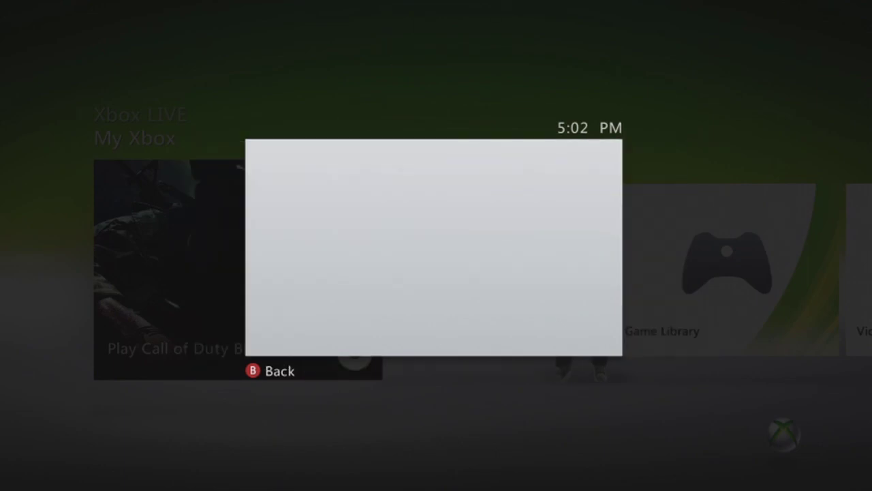
{"action": "key", "text": "Down"}
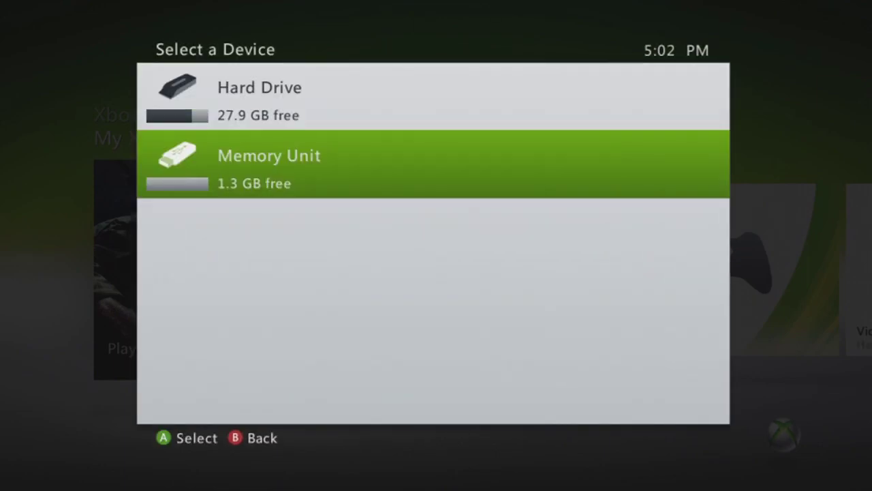
{"action": "key", "text": "Up"}
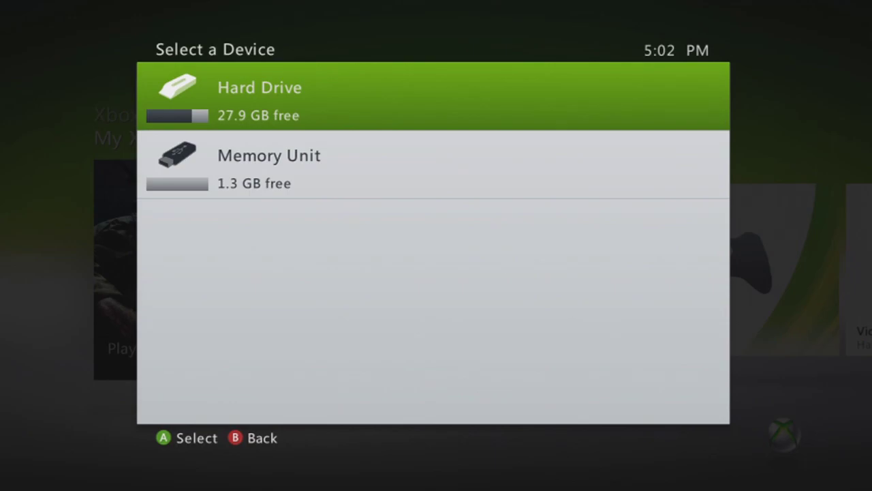
{"action": "key", "text": "Down"}
{"action": "key", "text": "Return"}
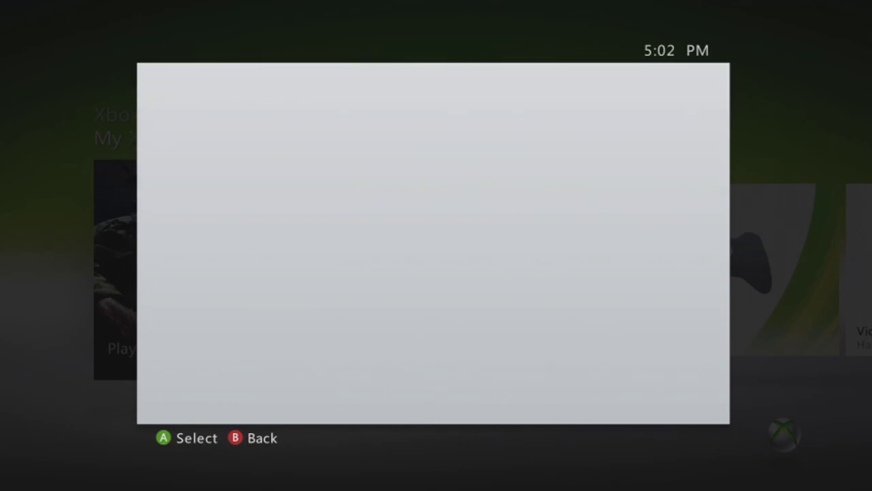
Step: Clear the default name and enter 'Dummy' as the profile name
{"action": "key", "text": "Right"}
{"action": "key", "text": "BackSpace"}
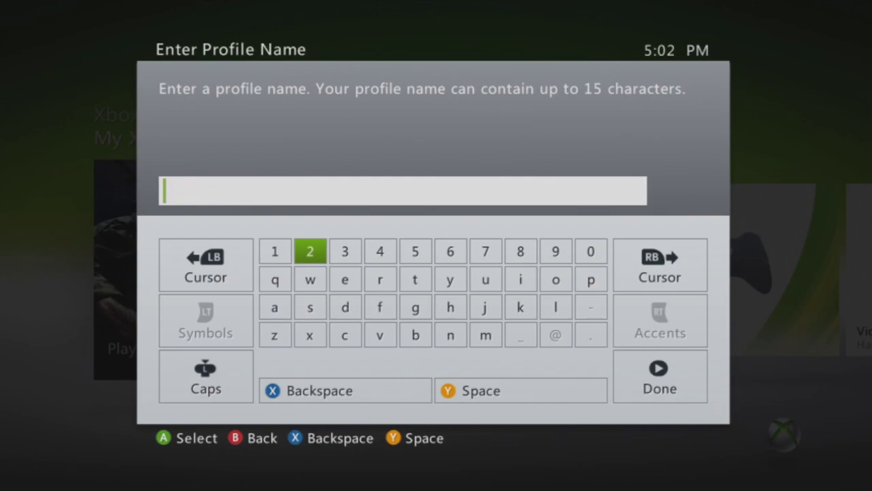
{"action": "key", "text": "Caps_Lock"}
{"action": "key", "text": "Right"}
{"action": "key", "text": "Right"}
{"action": "key", "text": "Right"}
{"action": "key", "text": "Right"}
{"action": "key", "text": "Right"}
{"action": "key", "text": "Down"}
{"action": "key", "text": "Down"}
{"action": "key", "text": "Down"}
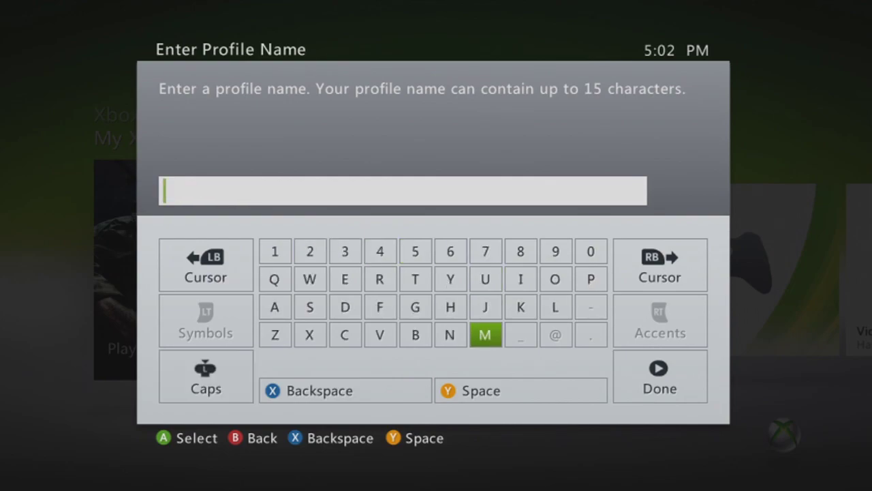
{"action": "key", "text": "Caps_Lock"}
{"action": "key", "text": "Up"}
{"action": "key", "text": "Up"}
{"action": "key", "text": "Left"}
{"action": "key", "text": "Left"}
{"action": "key", "text": "Left"}
{"action": "key", "text": "Left"}
{"action": "key", "text": "Down"}
{"action": "key", "text": "Caps_Lock"}
{"action": "type", "text": "D"}
{"action": "key", "text": "Up"}
{"action": "key", "text": "Up"}
{"action": "key", "text": "Right"}
{"action": "key", "text": "Right"}
{"action": "key", "text": "Right"}
{"action": "key", "text": "Right"}
{"action": "key", "text": "Down"}
{"action": "type", "text": "u"}
{"action": "key", "text": "Down"}
{"action": "key", "text": "Down"}
{"action": "type", "text": "mm"}
{"action": "key", "text": "Right"}
{"action": "key", "text": "Up"}
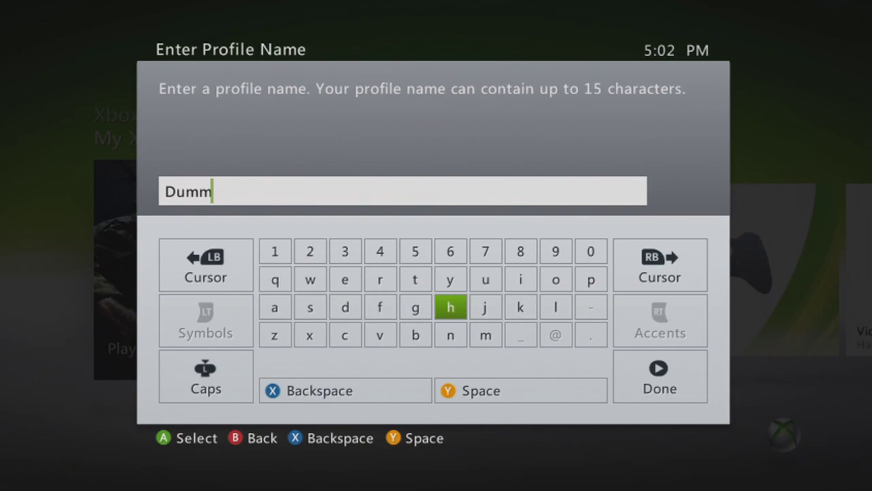
{"action": "key", "text": "Up"}
{"action": "type", "text": "y"}
{"action": "key", "text": "Return"}
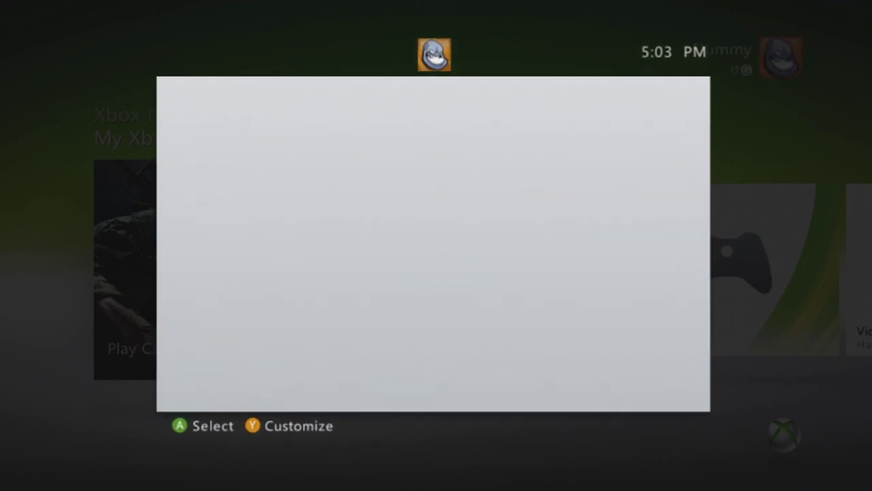
Step: Accept the avatar, save the Dummy profile, and close the Guide
{"action": "key", "text": "Return"}
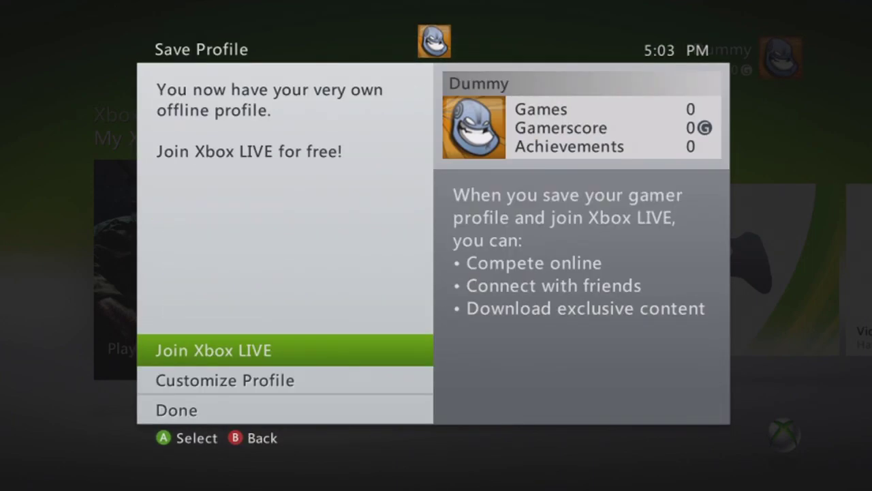
{"action": "key", "text": "Down"}
{"action": "key", "text": "Down"}
{"action": "key", "text": "Return"}
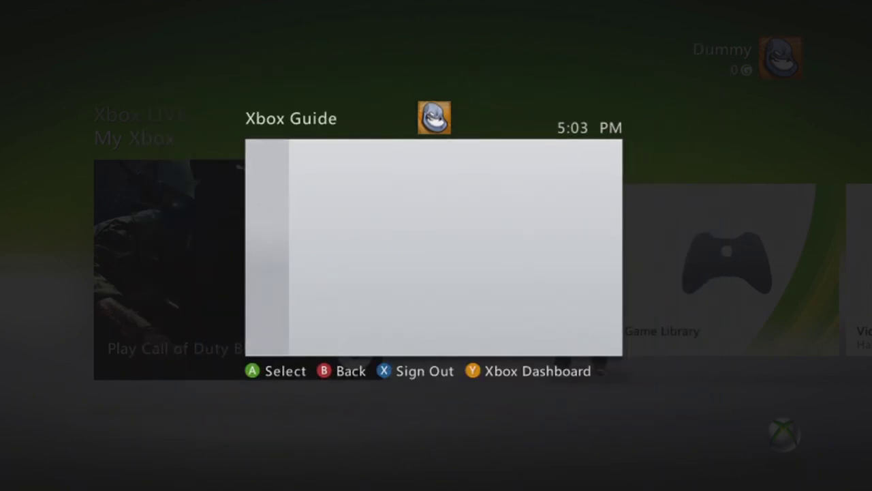
{"action": "key", "text": "Return"}
{"action": "key", "text": "Right"}
{"action": "key", "text": "Right"}
{"action": "key", "text": "Right"}
{"action": "key", "text": "Right"}
{"action": "key", "text": "Right"}
{"action": "key", "text": "Right"}
{"action": "key", "text": "Right"}
{"action": "key", "text": "Right"}
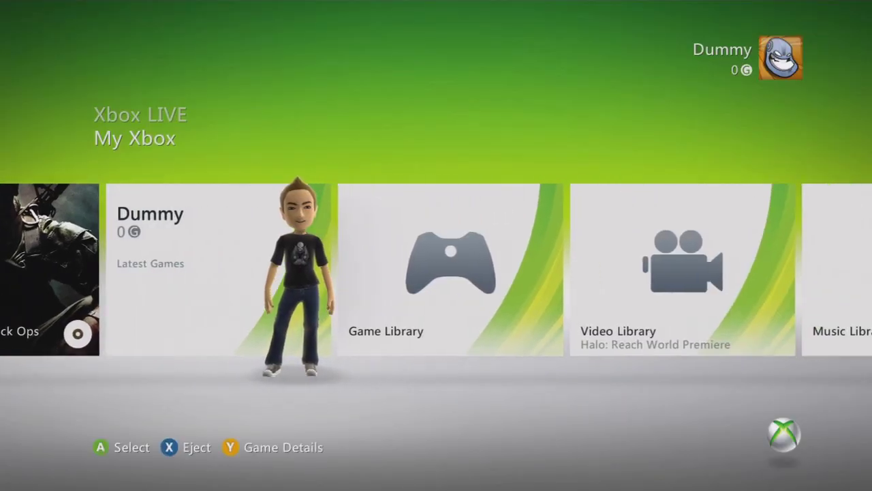
Step: View the Memory Unit's Gamer Profiles listing the 40 KB Dummy profile, then back out to Storage Devices
{"action": "key", "text": "Return"}
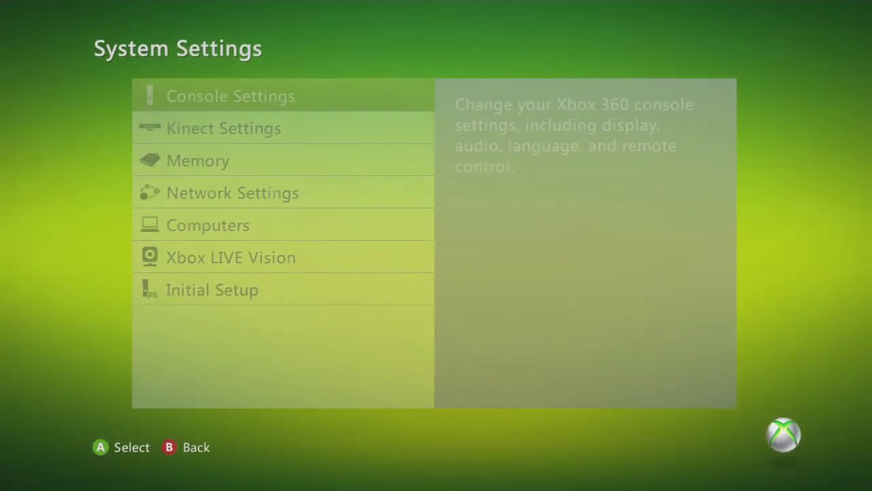
{"action": "key", "text": "Down"}
{"action": "key", "text": "Down"}
{"action": "key", "text": "Return"}
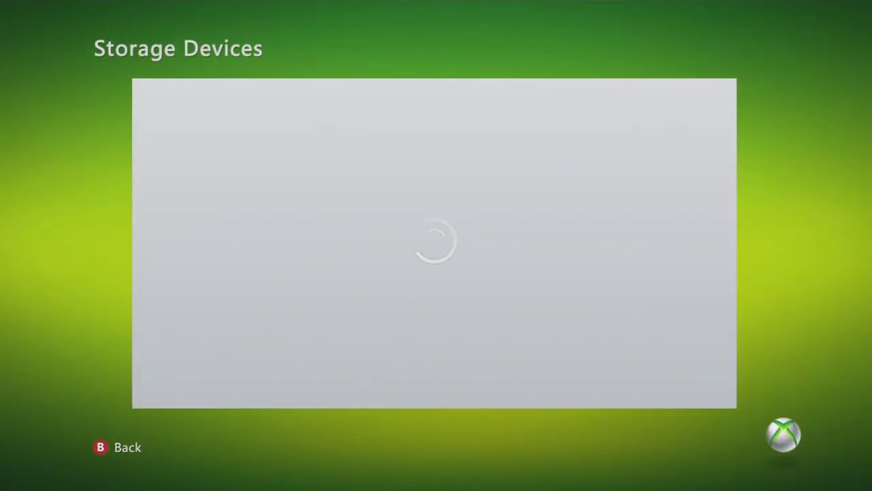
{"action": "key", "text": "Down"}
{"action": "key", "text": "Down"}
{"action": "key", "text": "Return"}
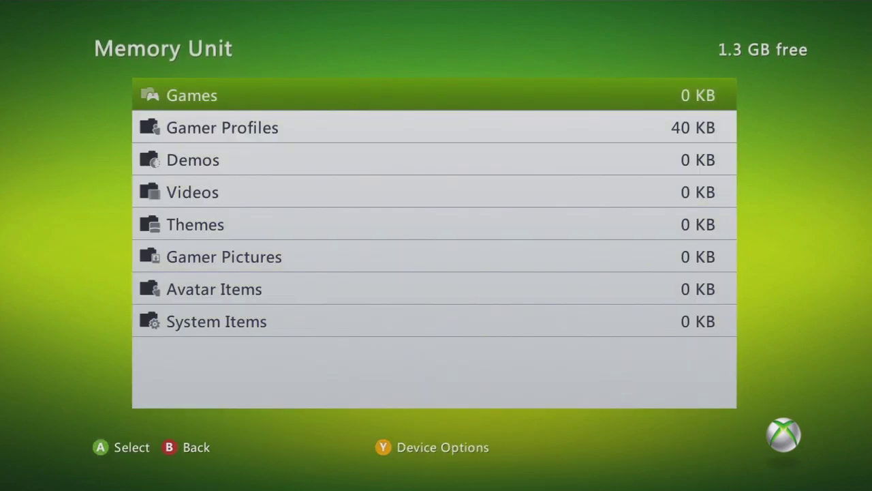
{"action": "key", "text": "Down"}
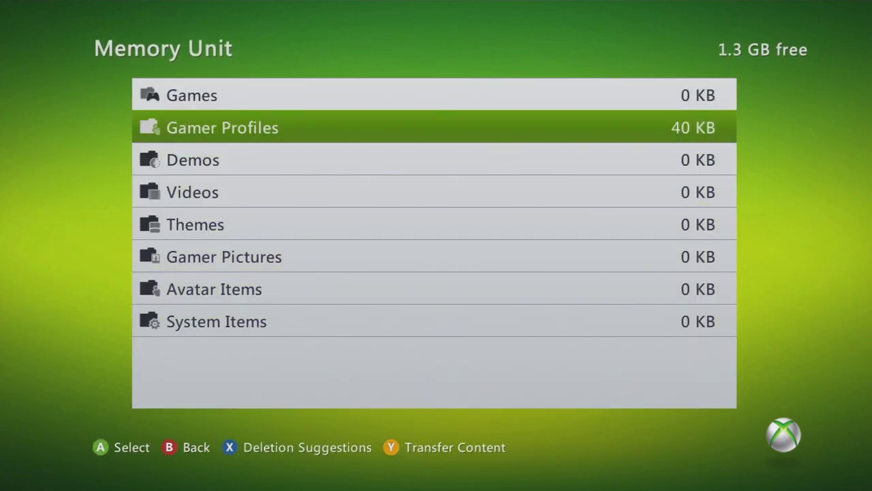
{"action": "key", "text": "Return"}
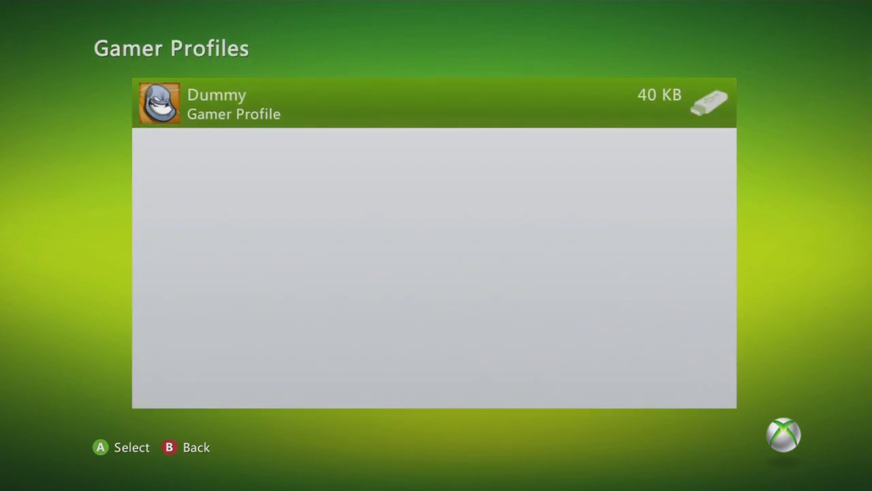
{"action": "key", "text": "Escape"}
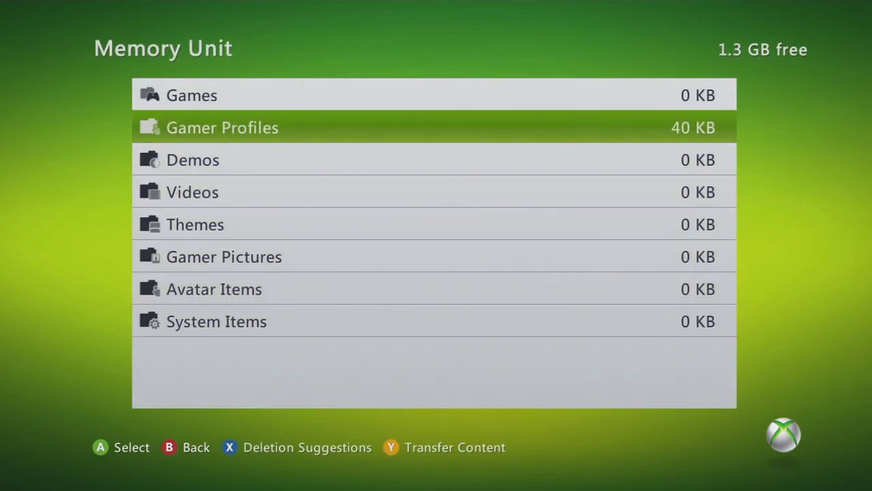
{"action": "key", "text": "Escape"}
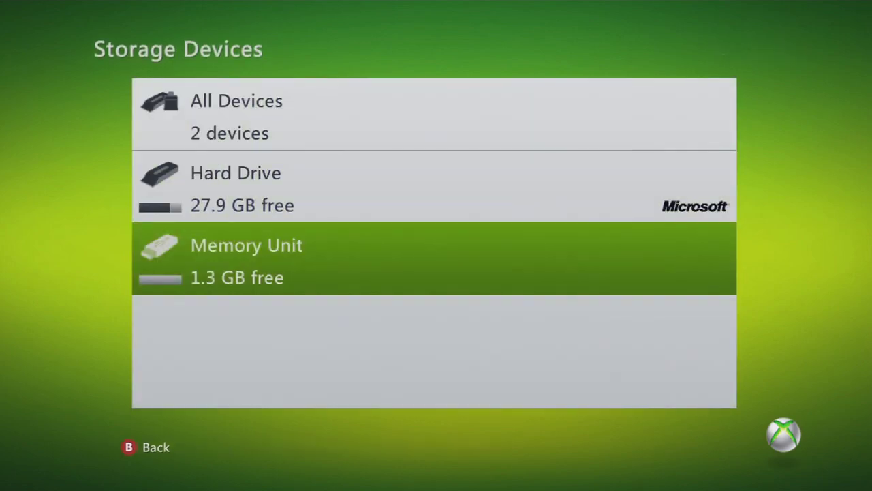
{"action": "key", "text": "Up"}
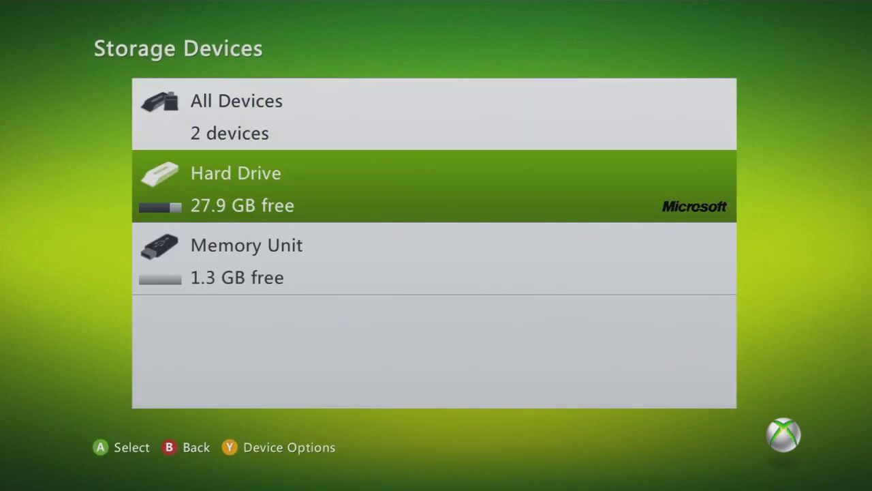
Step: Open the Hard Drive's Call of Duty: Black Ops content and select Title Update #5
{"action": "key", "text": "Return"}
{"action": "key", "text": "Return"}
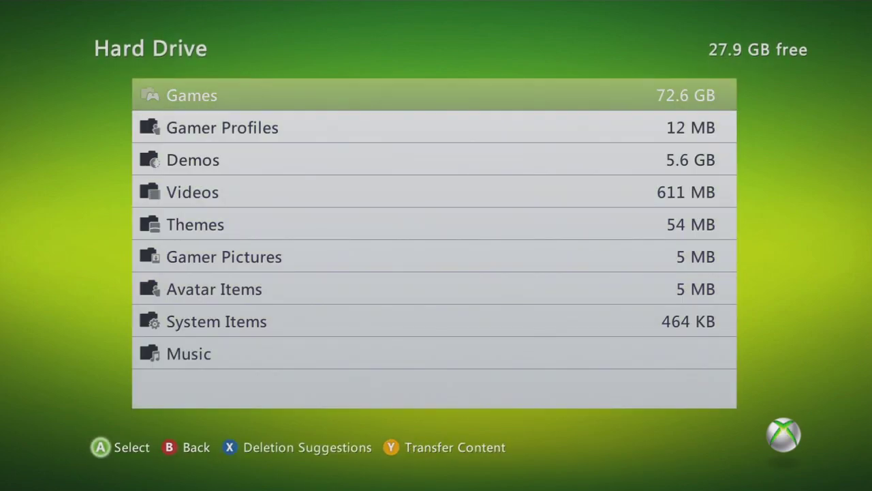
{"action": "key", "text": "Down"}
{"action": "key", "text": "Down"}
{"action": "key", "text": "Down"}
{"action": "key", "text": "Down"}
{"action": "key", "text": "Down"}
{"action": "key", "text": "Down"}
{"action": "key", "text": "Down"}
{"action": "key", "text": "Down"}
{"action": "key", "text": "Down"}
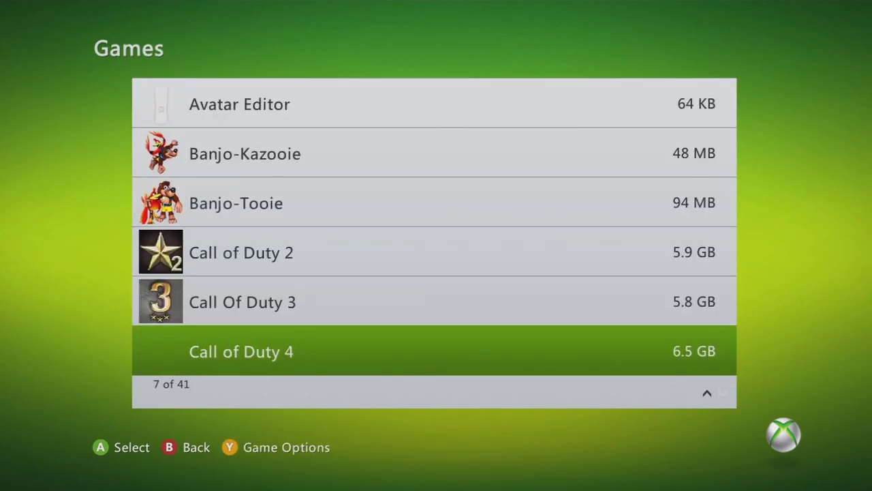
{"action": "key", "text": "Up"}
{"action": "key", "text": "Return"}
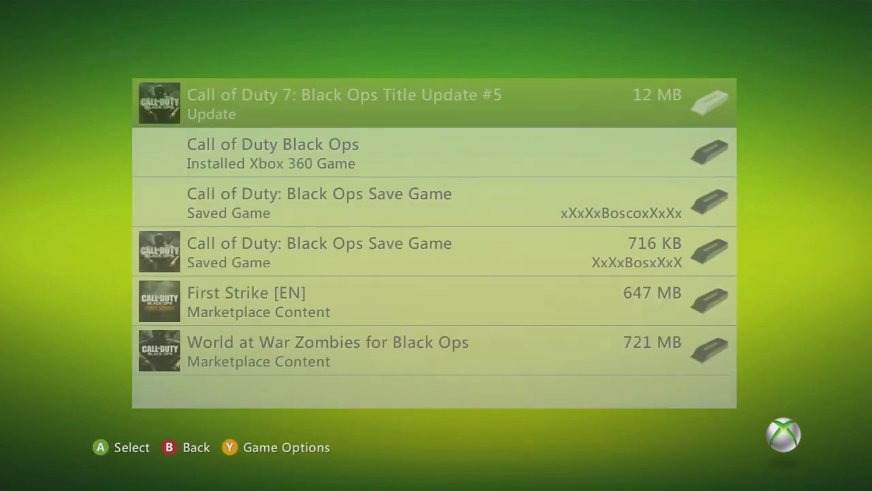
{"action": "key", "text": "Down"}
{"action": "key", "text": "Down"}
{"action": "key", "text": "Down"}
{"action": "key", "text": "Down"}
{"action": "key", "text": "Down"}
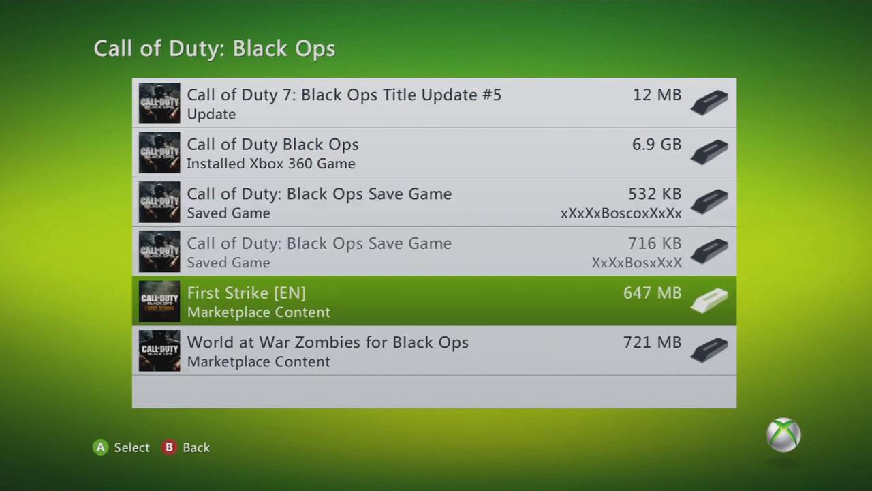
{"action": "key", "text": "Up"}
{"action": "key", "text": "Up"}
{"action": "key", "text": "Up"}
{"action": "key", "text": "Up"}
{"action": "key", "text": "Up"}
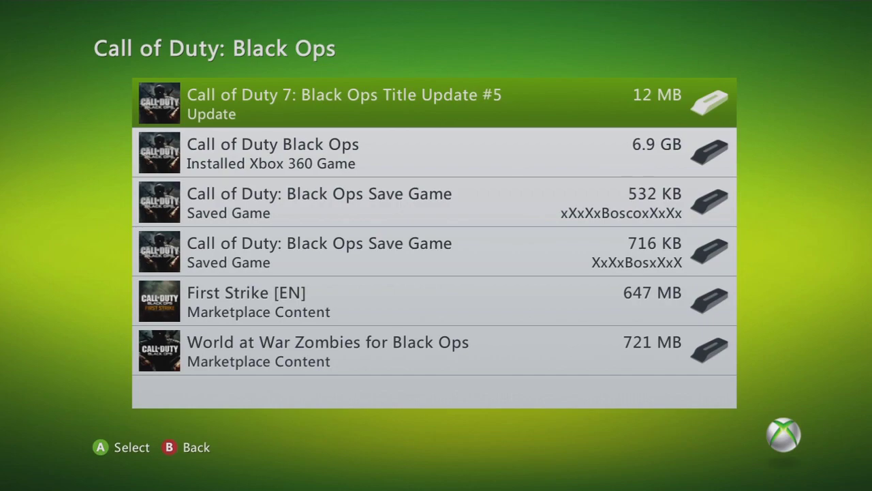
Step: Delete Title Update #5 and back out to My Xbox with 27.9 GB free
{"action": "key", "text": "Return"}
{"action": "key", "text": "Down"}
{"action": "key", "text": "Down"}
{"action": "key", "text": "Return"}
{"action": "key", "text": "Up"}
{"action": "key", "text": "Return"}
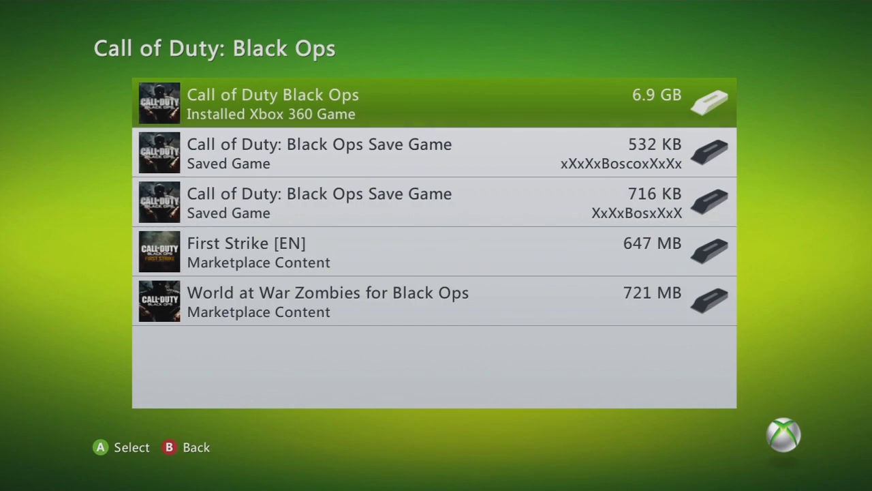
{"action": "key", "text": "Escape"}
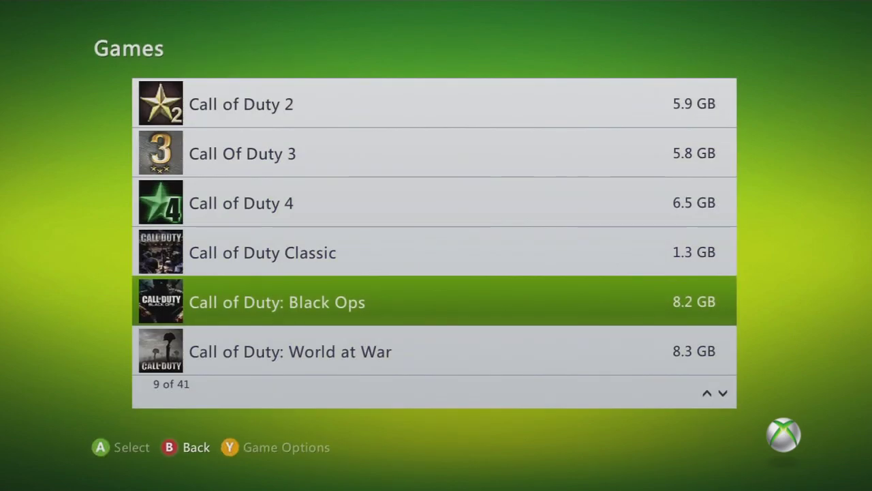
{"action": "key", "text": "Escape"}
{"action": "key", "text": "Escape"}
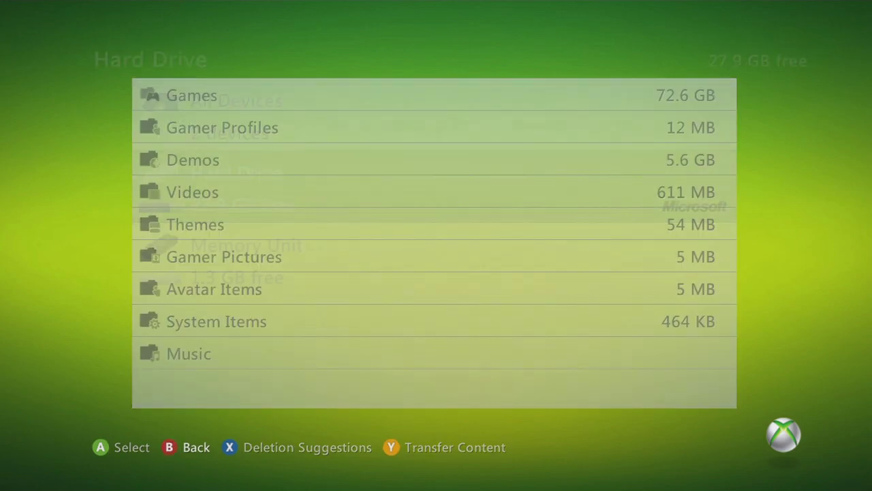
{"action": "key", "text": "Escape"}
{"action": "key", "text": "Escape"}
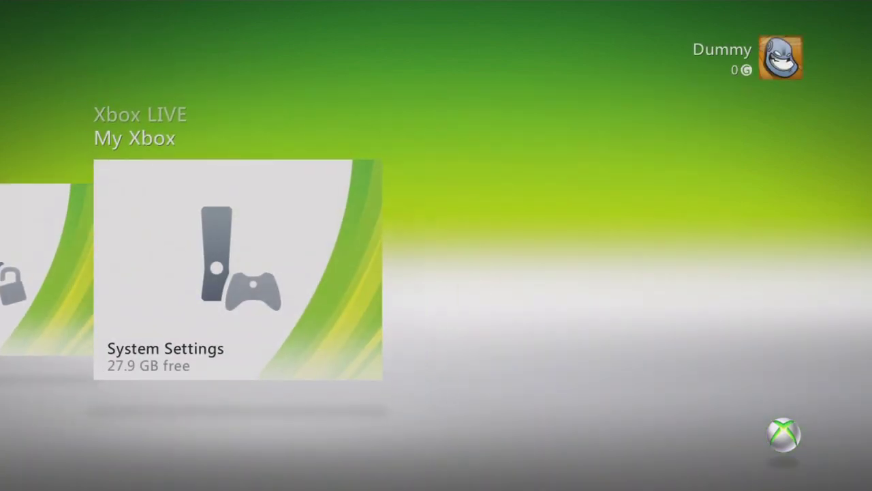
{"action": "key", "text": "Left"}
{"action": "key", "text": "Left"}
{"action": "key", "text": "Left"}
{"action": "key", "text": "Left"}
{"action": "key", "text": "Left"}
{"action": "key", "text": "Left"}
{"action": "key", "text": "Left"}
{"action": "key", "text": "Left"}
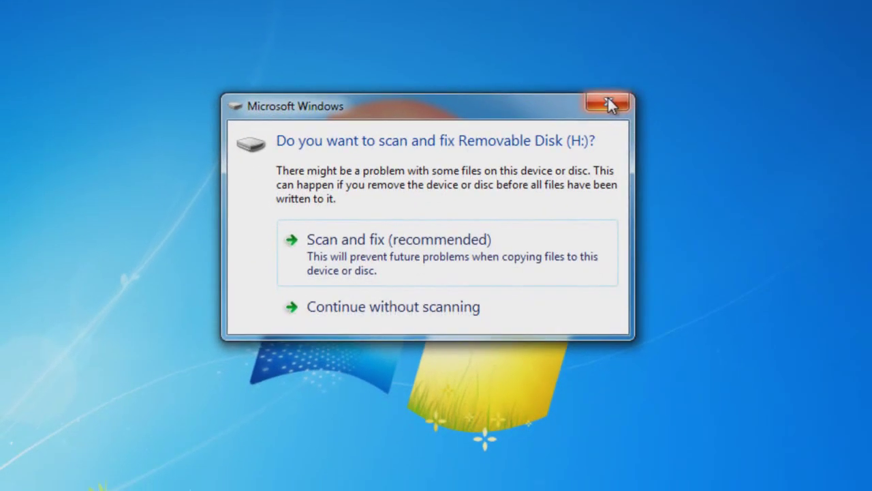
Step: Close the scan-and-fix and AutoPlay prompts and restore the usb explorer folder window
{"action": "left_click", "coordinate": [609, 104]}
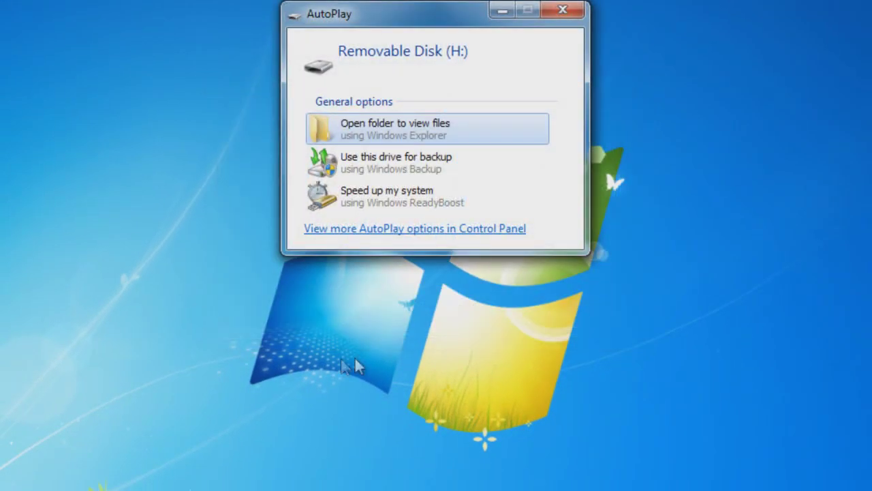
{"action": "left_click", "coordinate": [564, 10]}
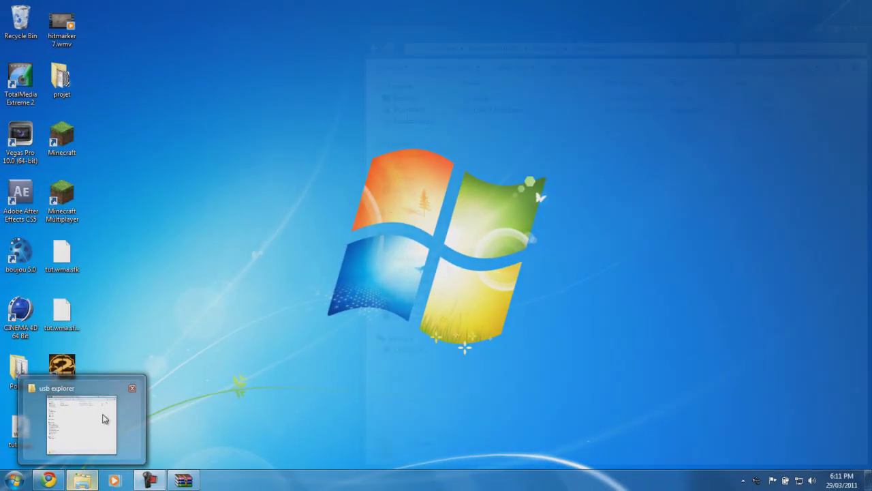
{"action": "left_click", "coordinate": [103, 417]}
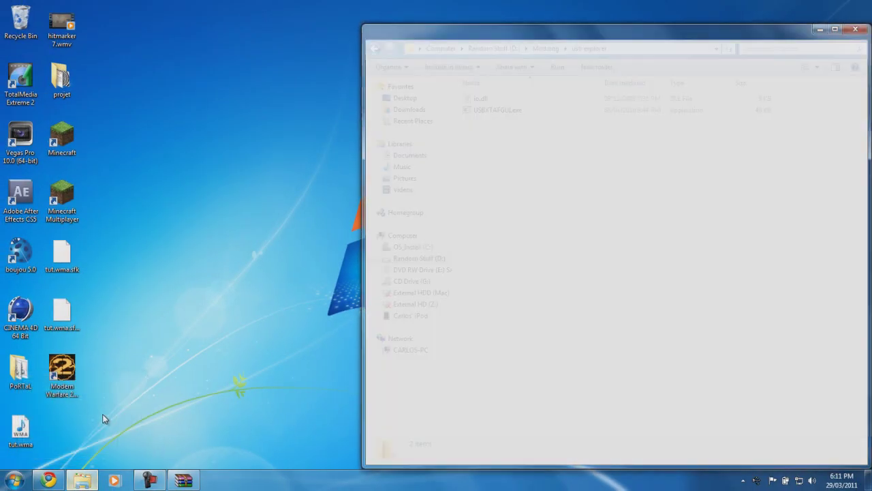
Step: Launch USBXTAFGUI.exe, dismissing the USB speed notification along the way
{"action": "left_click", "coordinate": [512, 114]}
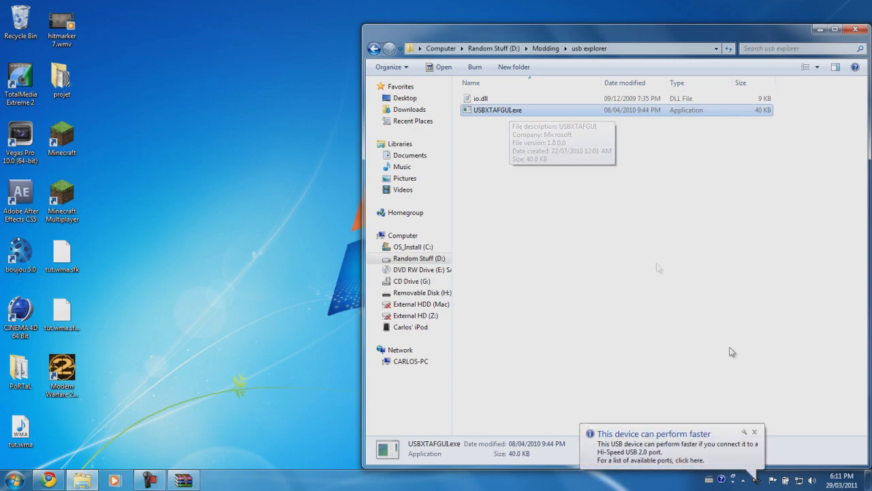
{"action": "left_click", "coordinate": [755, 432]}
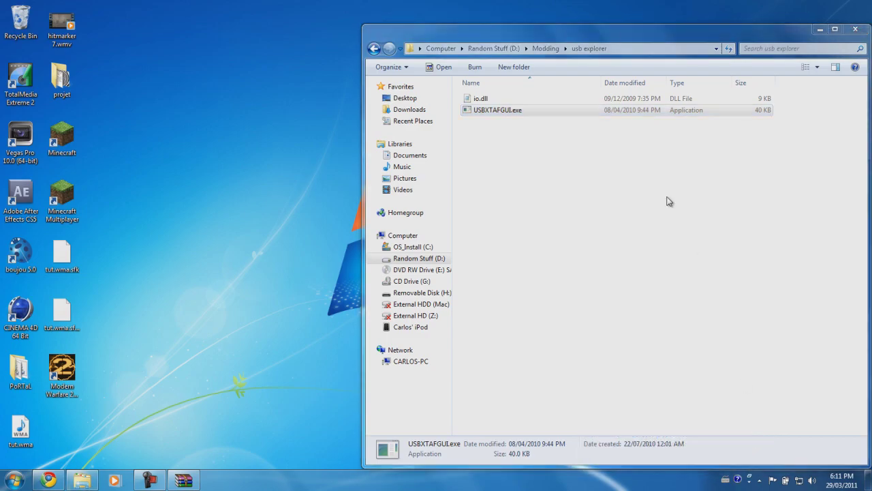
{"action": "left_click", "coordinate": [559, 114]}
{"action": "double_click", "coordinate": [710, 120]}
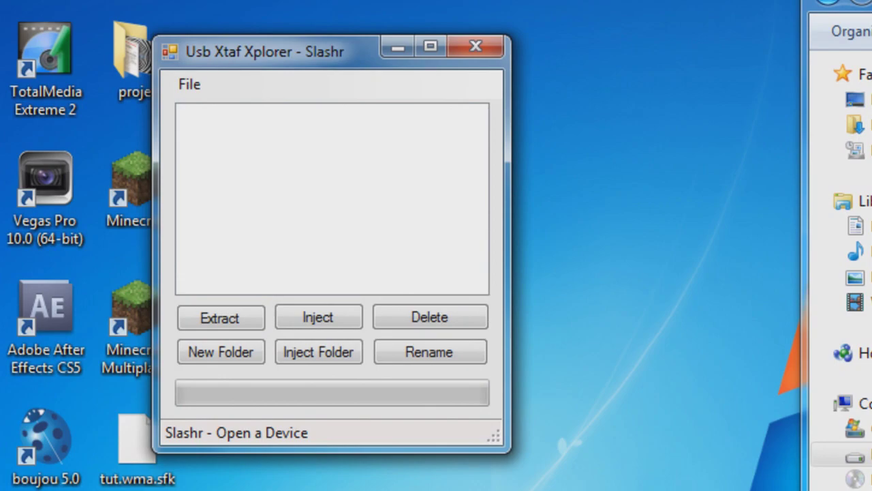
Step: Open the memory unit in Usb Xtaf Xplorer and browse Content > E0000BB5481B4CDF > FFFE07D1 > 00010000
{"action": "left_click", "coordinate": [190, 84]}
{"action": "left_click", "coordinate": [217, 112]}
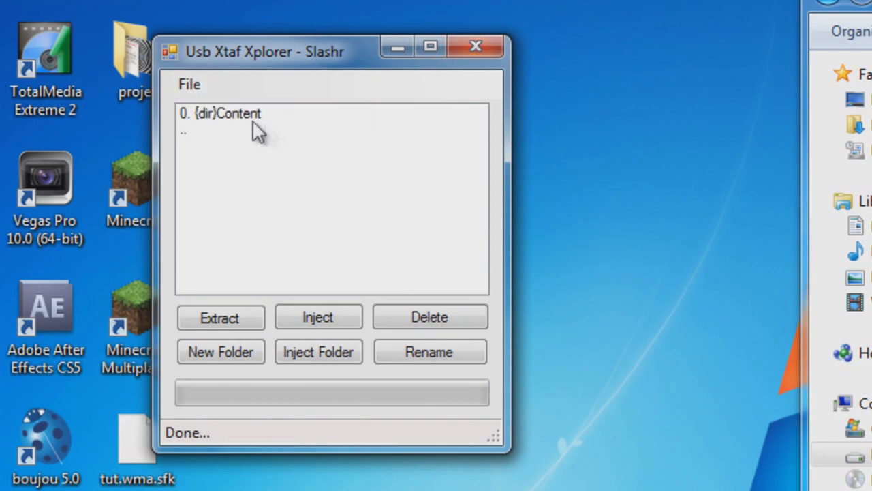
{"action": "double_click", "coordinate": [238, 113]}
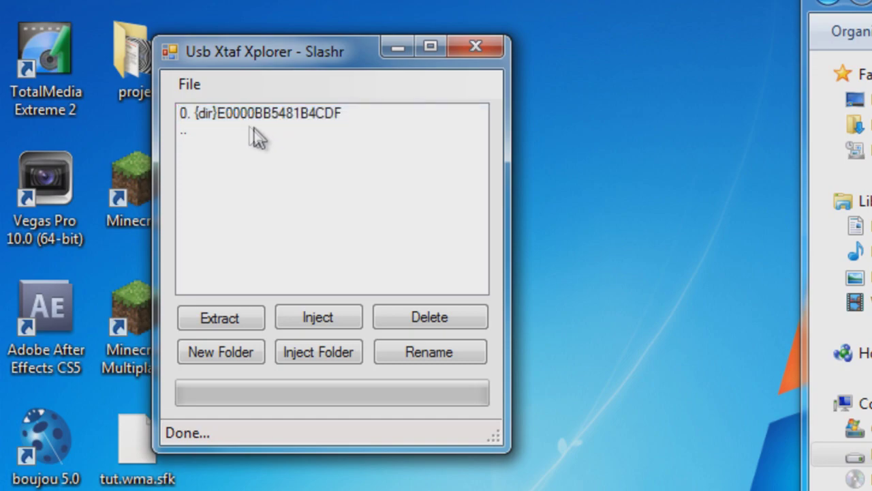
{"action": "double_click", "coordinate": [259, 114]}
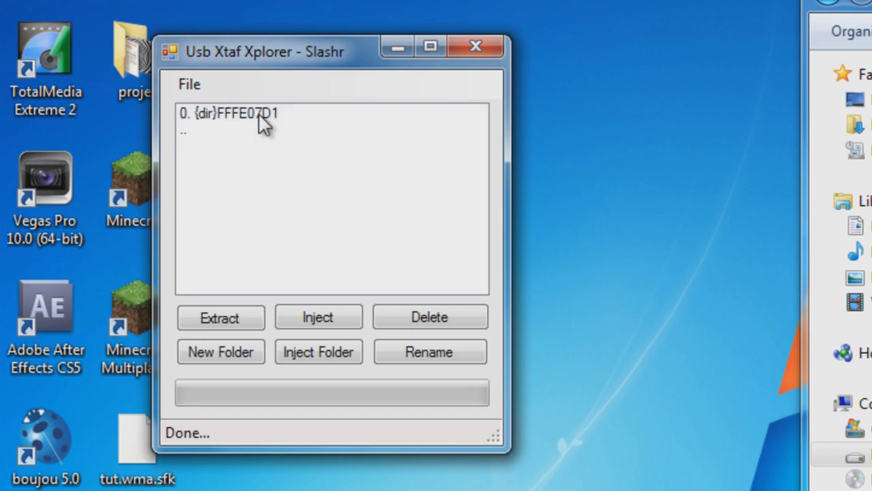
{"action": "double_click", "coordinate": [259, 114]}
{"action": "double_click", "coordinate": [259, 115]}
{"action": "left_click", "coordinate": [258, 117]}
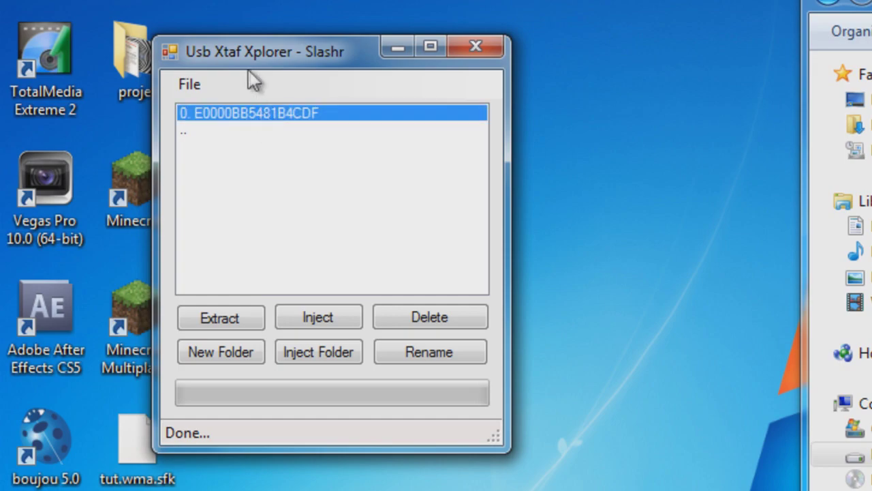
{"action": "left_click_drag", "start_coordinate": [247, 51], "coordinate": [409, 88]}
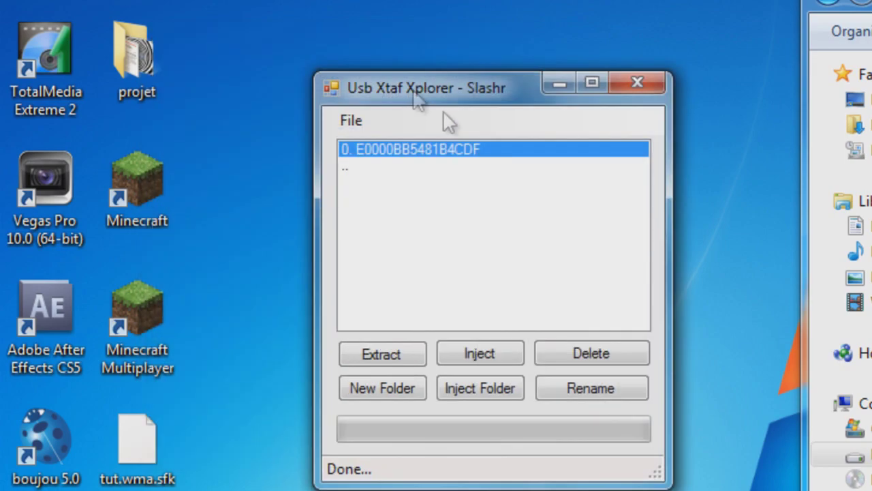
{"action": "left_click", "coordinate": [400, 163]}
{"action": "left_click", "coordinate": [395, 148]}
Step: Climb back up with '..' to the folder listing E0000BB5481B4CDF
{"action": "left_click", "coordinate": [349, 168]}
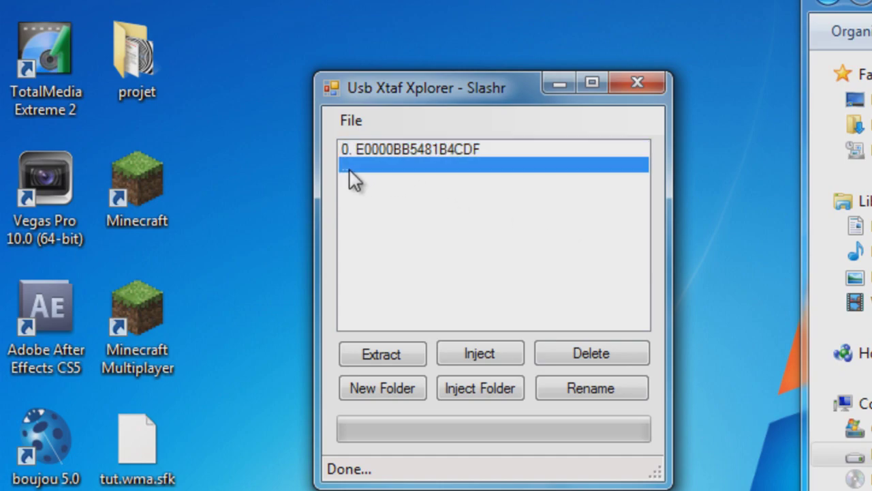
{"action": "double_click", "coordinate": [350, 169]}
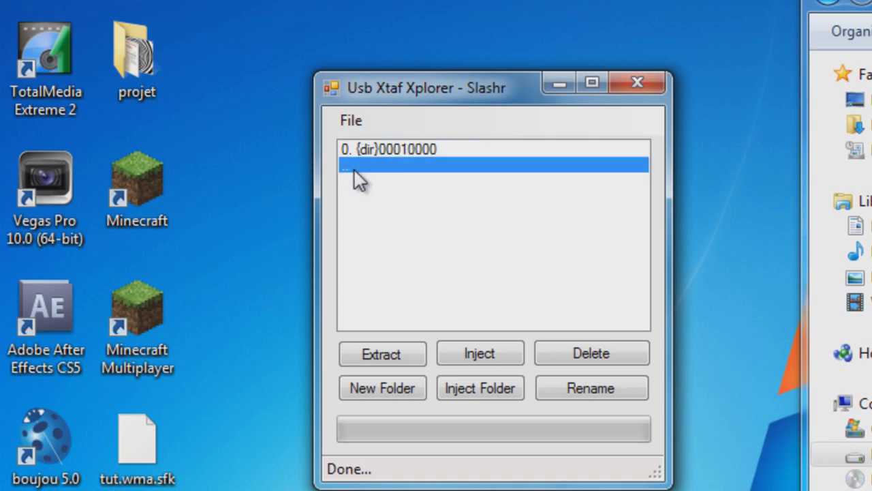
{"action": "double_click", "coordinate": [369, 166]}
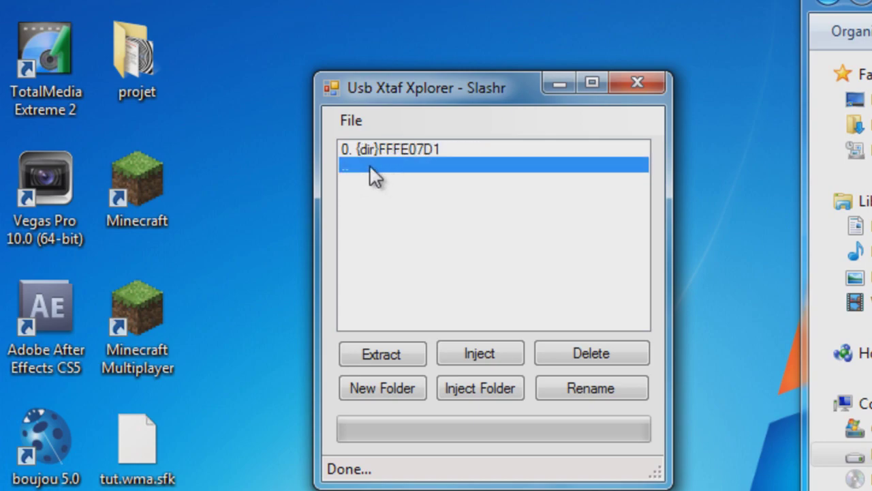
{"action": "double_click", "coordinate": [369, 166]}
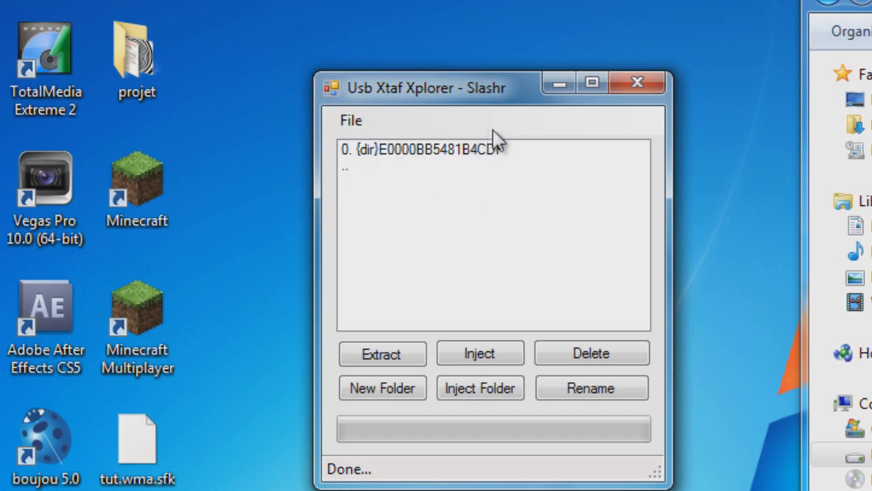
{"action": "left_click", "coordinate": [359, 167]}
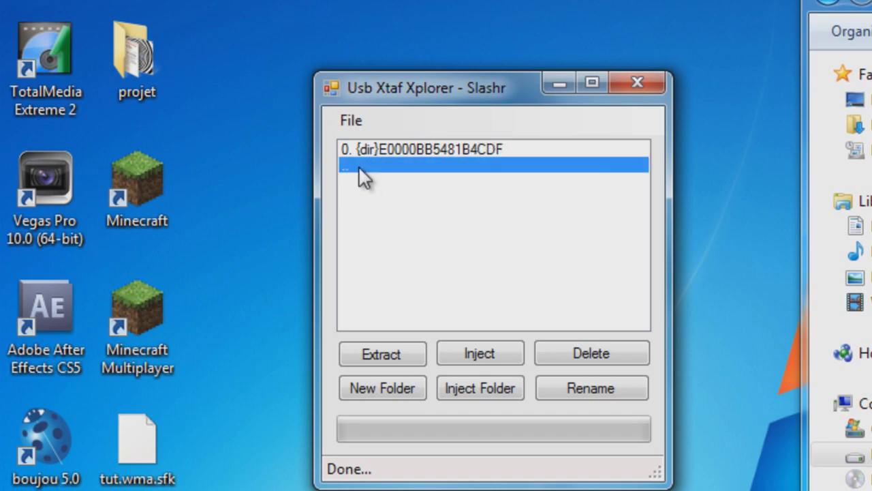
{"action": "double_click", "coordinate": [358, 167]}
{"action": "double_click", "coordinate": [383, 151]}
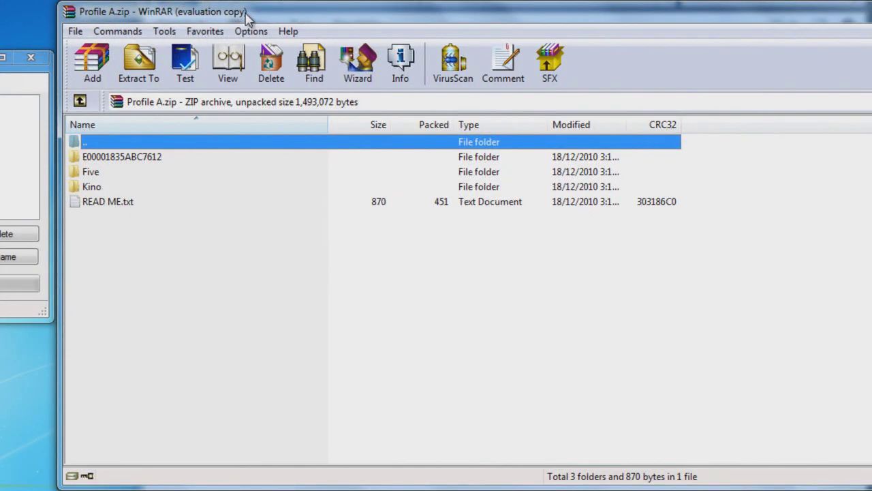
Step: Drag E00001835ABC7612 from Profile A.zip onto the stick and verify its FFFE07D1\00010000 profile file
{"action": "left_click", "coordinate": [125, 160]}
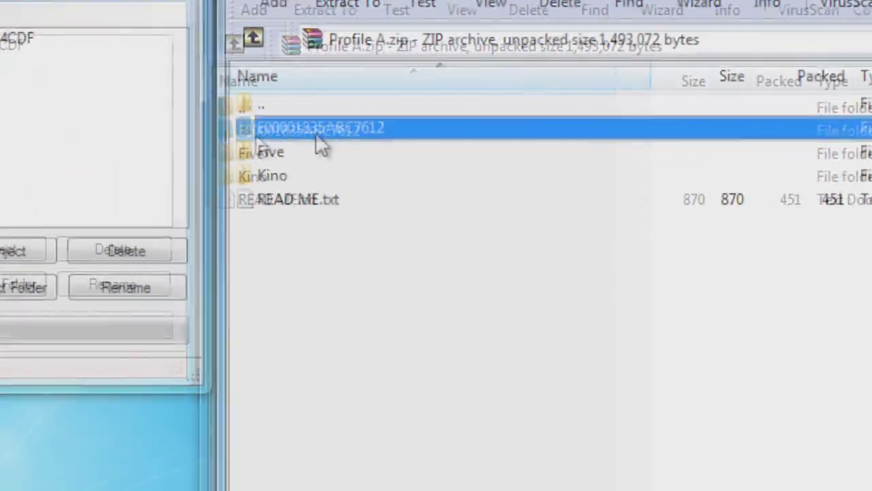
{"action": "left_click_drag", "start_coordinate": [335, 135], "coordinate": [72, 112]}
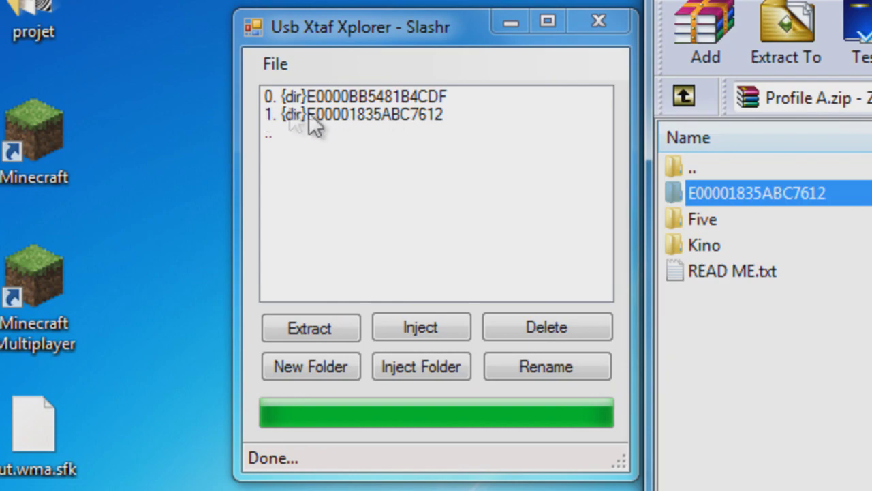
{"action": "double_click", "coordinate": [417, 117]}
{"action": "left_click", "coordinate": [356, 97]}
{"action": "double_click", "coordinate": [356, 97]}
{"action": "left_click", "coordinate": [356, 97]}
{"action": "double_click", "coordinate": [356, 97]}
{"action": "double_click", "coordinate": [356, 98]}
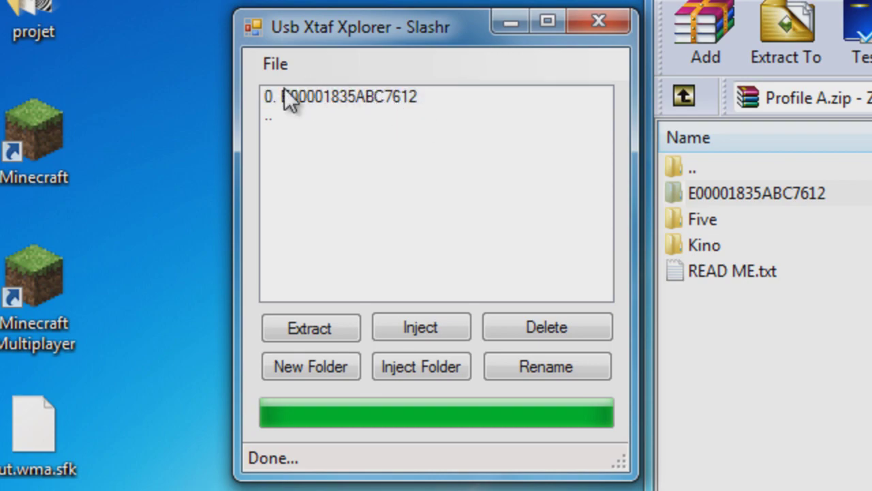
{"action": "left_click", "coordinate": [715, 219]}
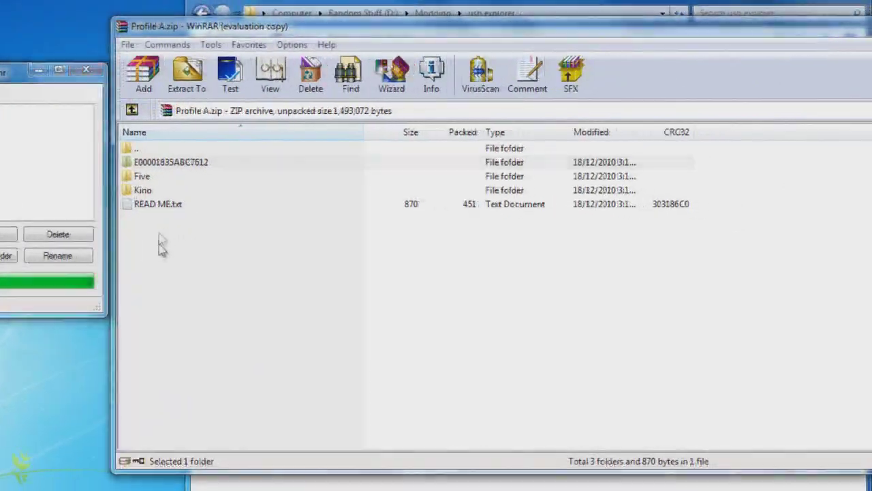
{"action": "double_click", "coordinate": [141, 191]}
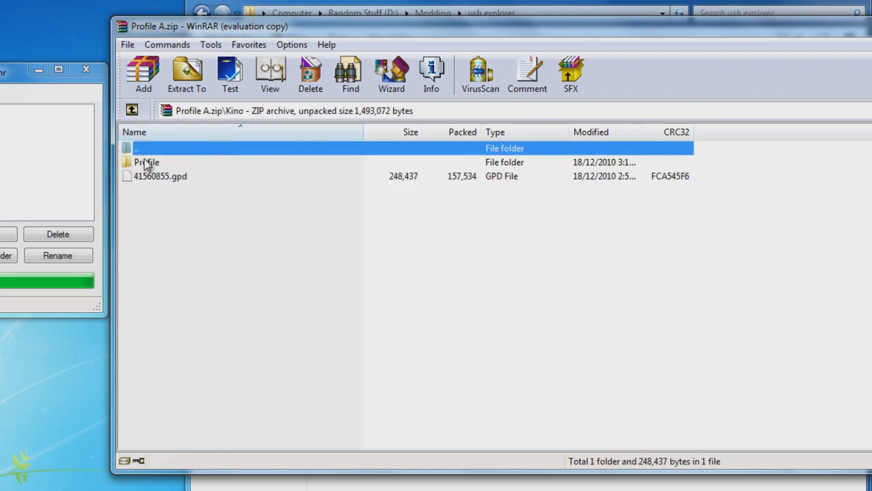
{"action": "double_click", "coordinate": [146, 163]}
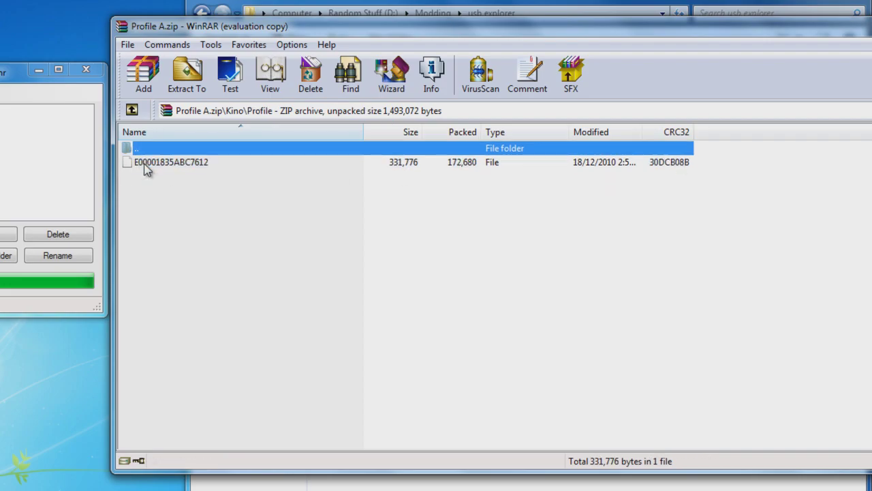
{"action": "left_click", "coordinate": [146, 168]}
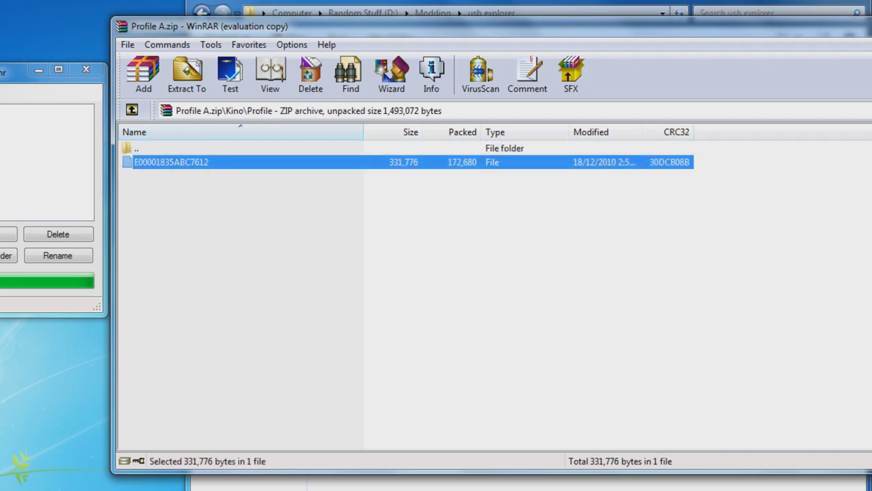
{"action": "left_click", "coordinate": [1, 111]}
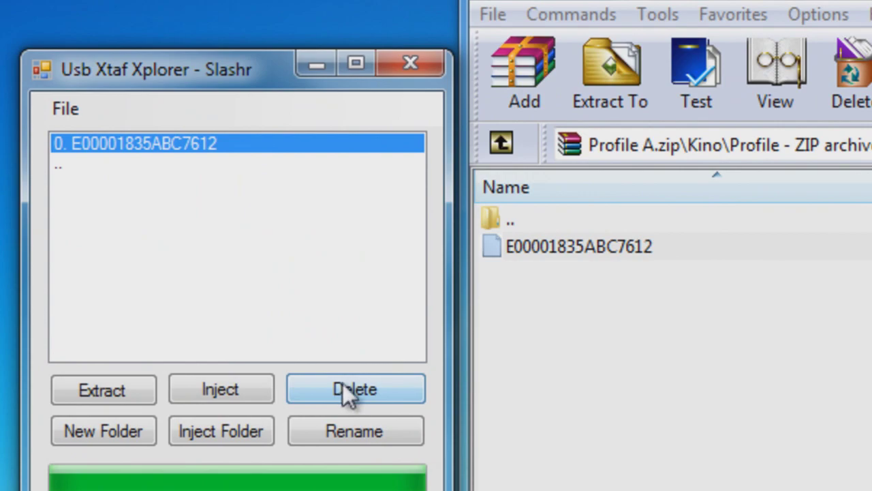
{"action": "left_click", "coordinate": [344, 391]}
{"action": "left_click", "coordinate": [599, 256]}
{"action": "left_click_drag", "start_coordinate": [599, 253], "coordinate": [318, 205]}
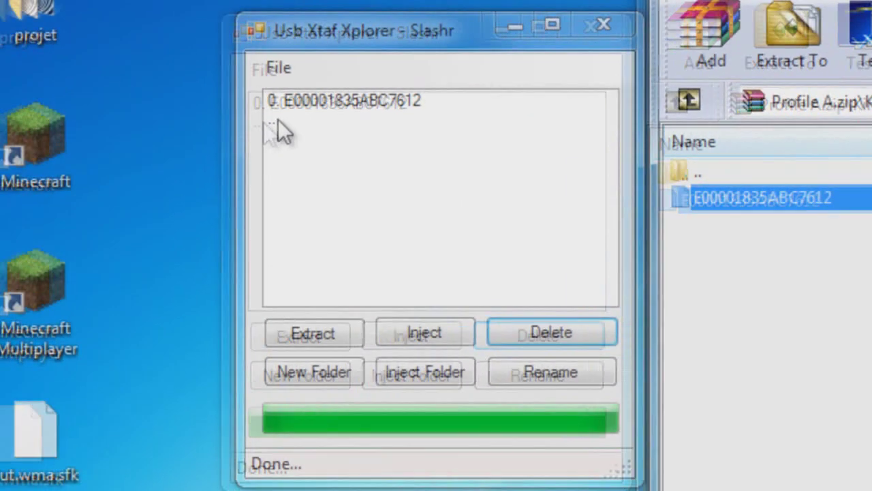
Step: Re-browse the stick to 00010000 to confirm the replaced file, and reopen Kino\Profile in WinRAR
{"action": "double_click", "coordinate": [63, 164]}
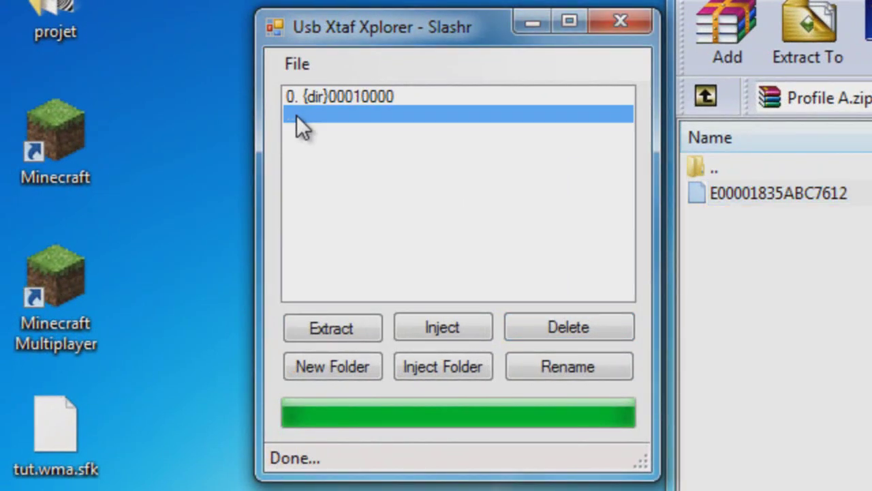
{"action": "double_click", "coordinate": [297, 115]}
{"action": "double_click", "coordinate": [297, 116]}
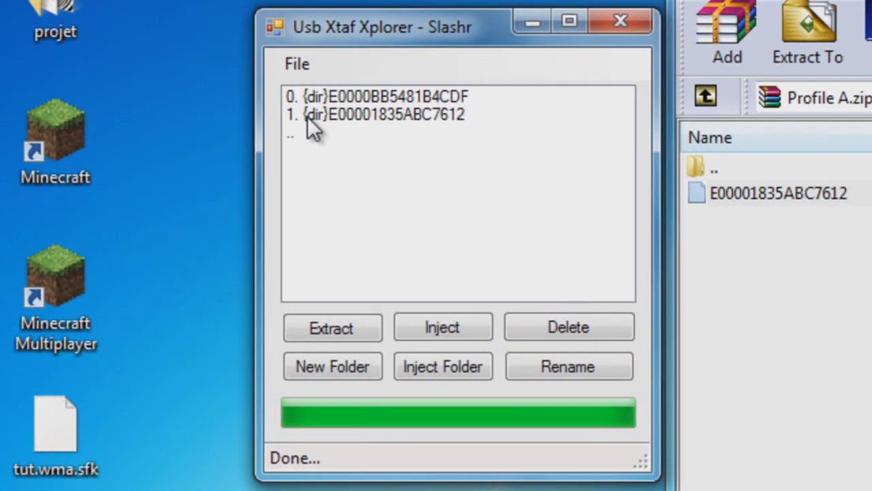
{"action": "left_click", "coordinate": [386, 114]}
{"action": "left_click", "coordinate": [706, 107]}
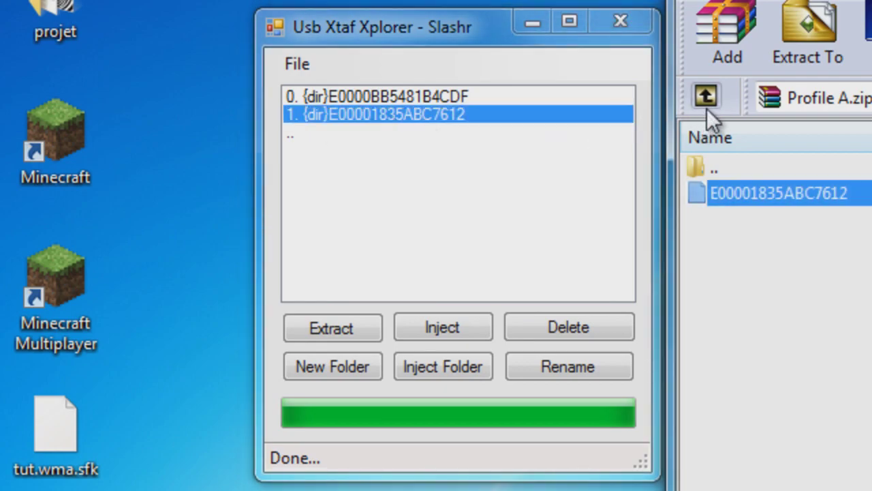
{"action": "left_click", "coordinate": [706, 107]}
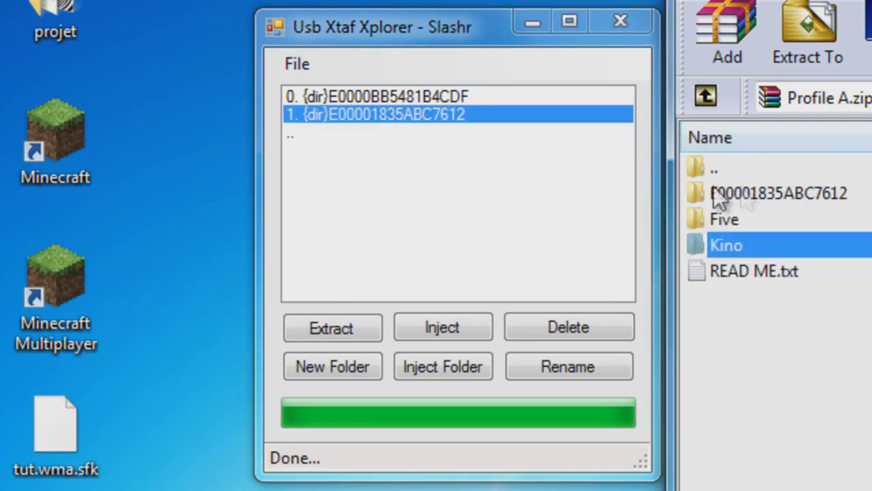
{"action": "double_click", "coordinate": [426, 114]}
{"action": "double_click", "coordinate": [400, 101]}
{"action": "left_click", "coordinate": [400, 100]}
{"action": "double_click", "coordinate": [400, 100]}
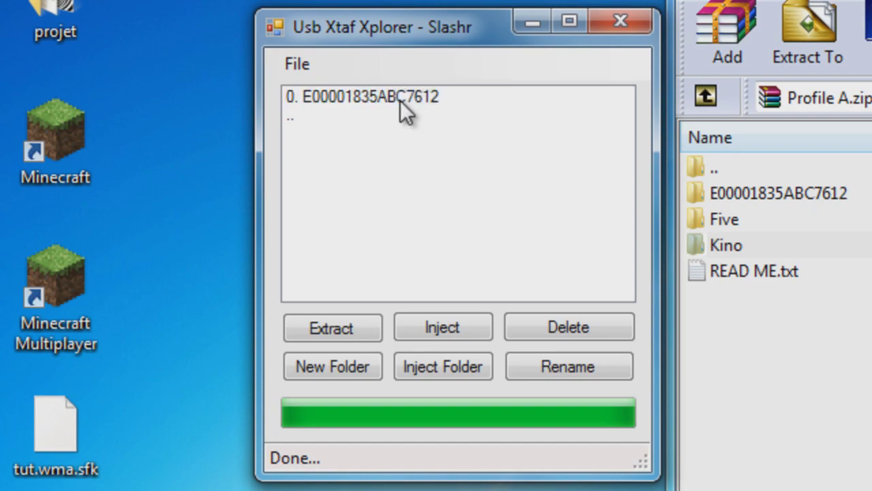
{"action": "double_click", "coordinate": [757, 247]}
{"action": "double_click", "coordinate": [753, 197]}
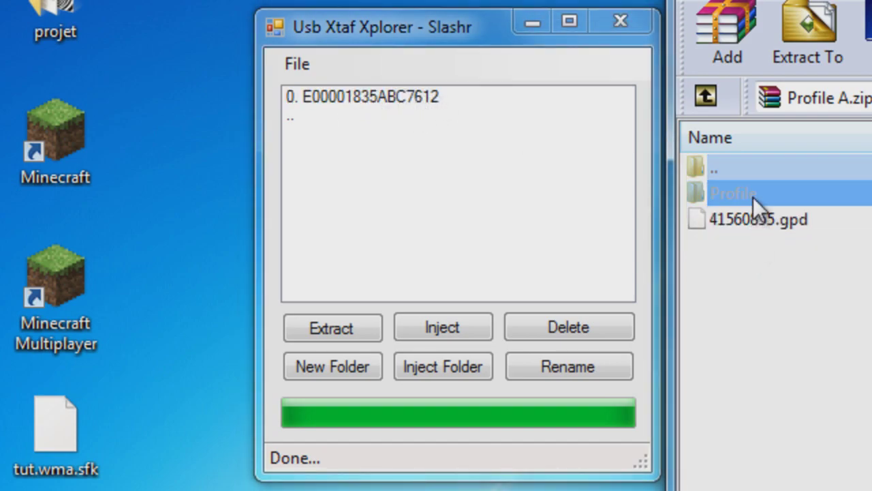